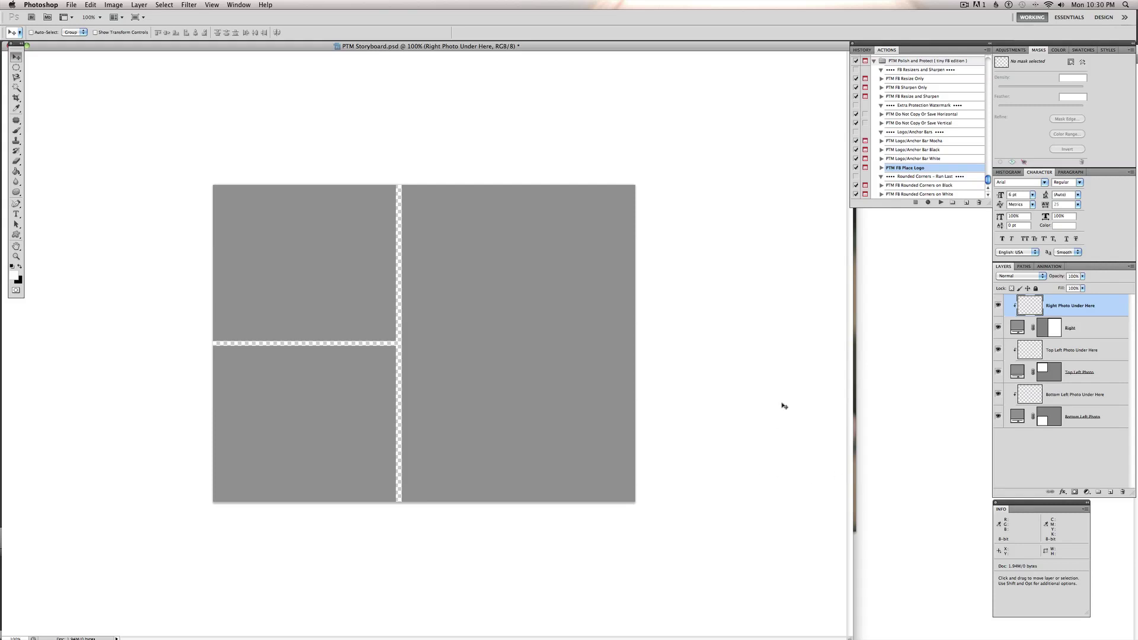
Step: Place the smiling girl photo in the right frame as Layer 1, below 'Right Photo Under Here'
left_click(873, 392)
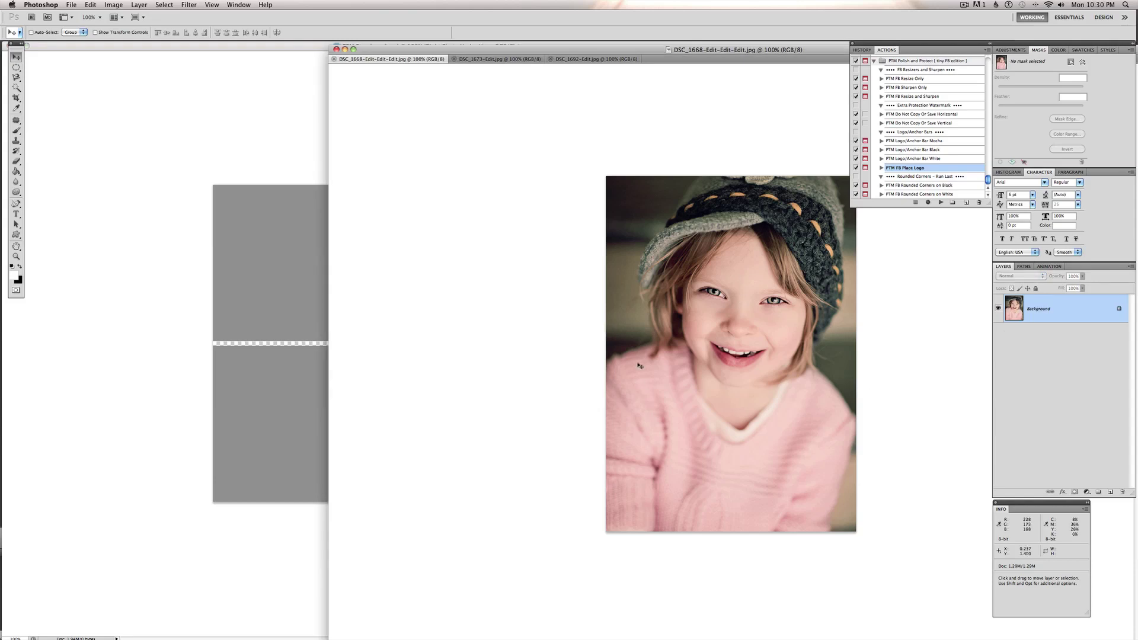
left_click_drag(640, 366, 251, 425)
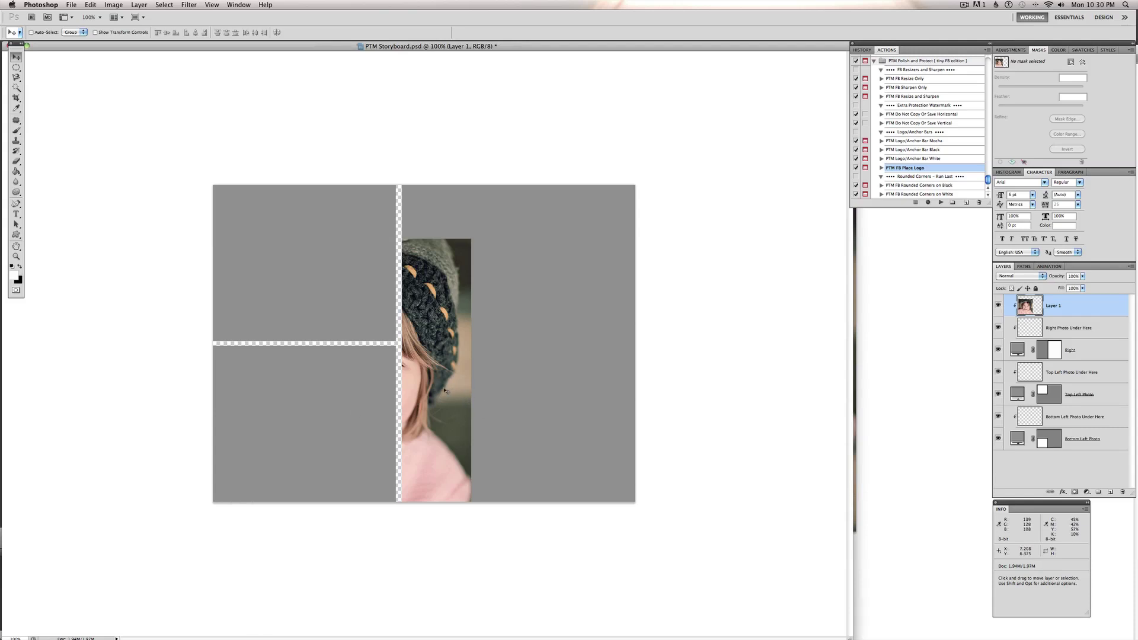
left_click_drag(456, 388, 612, 329)
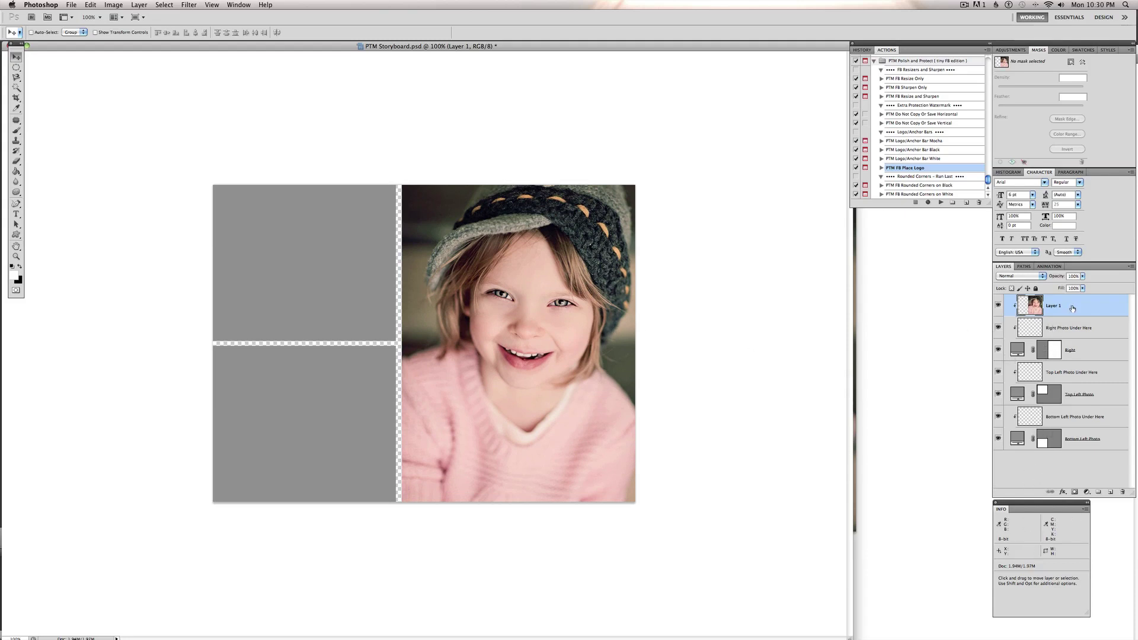
left_click_drag(1073, 308, 1085, 335)
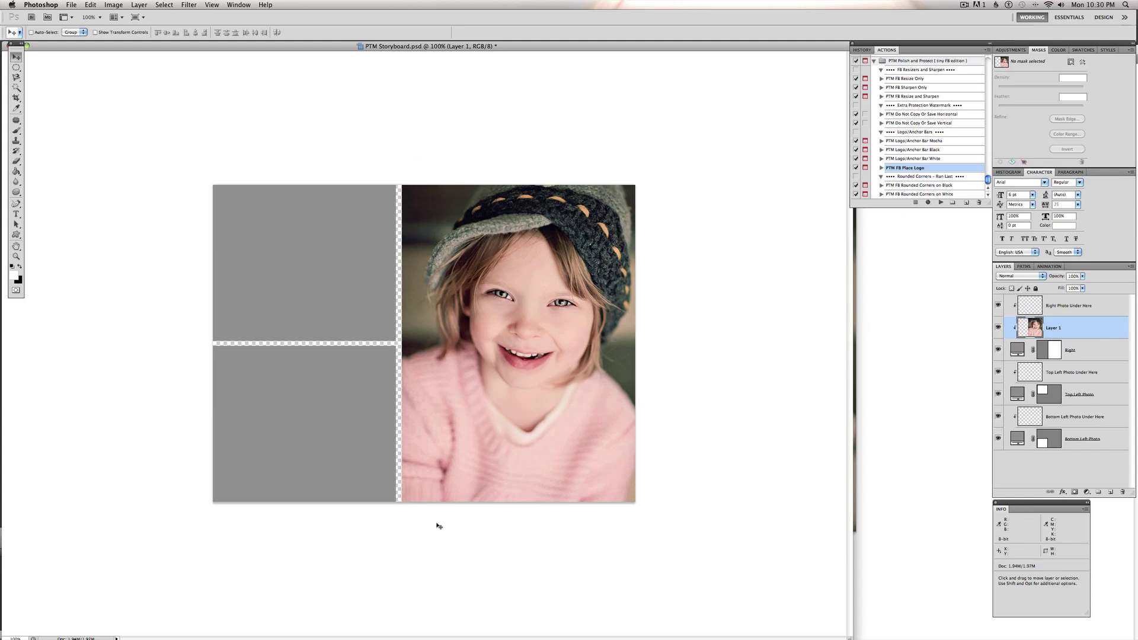
Step: Close the first photo and bring the sideways-looking girl photo into the top-left frame's group
left_click(884, 286)
key("super+w")
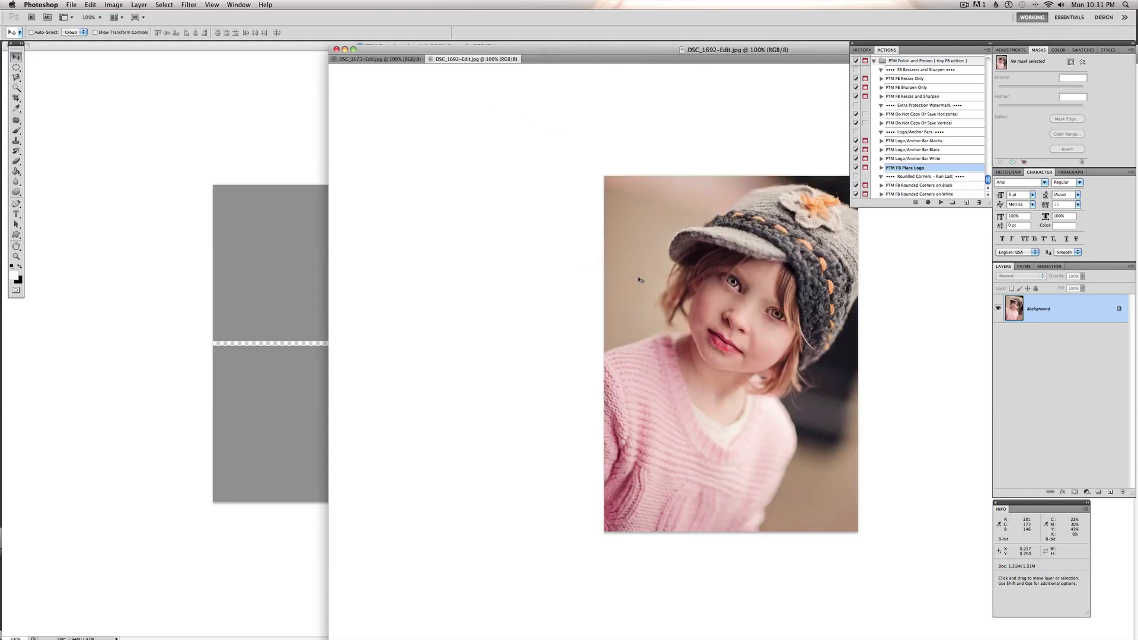
left_click_drag(641, 281, 269, 310)
key("super+alt+g")
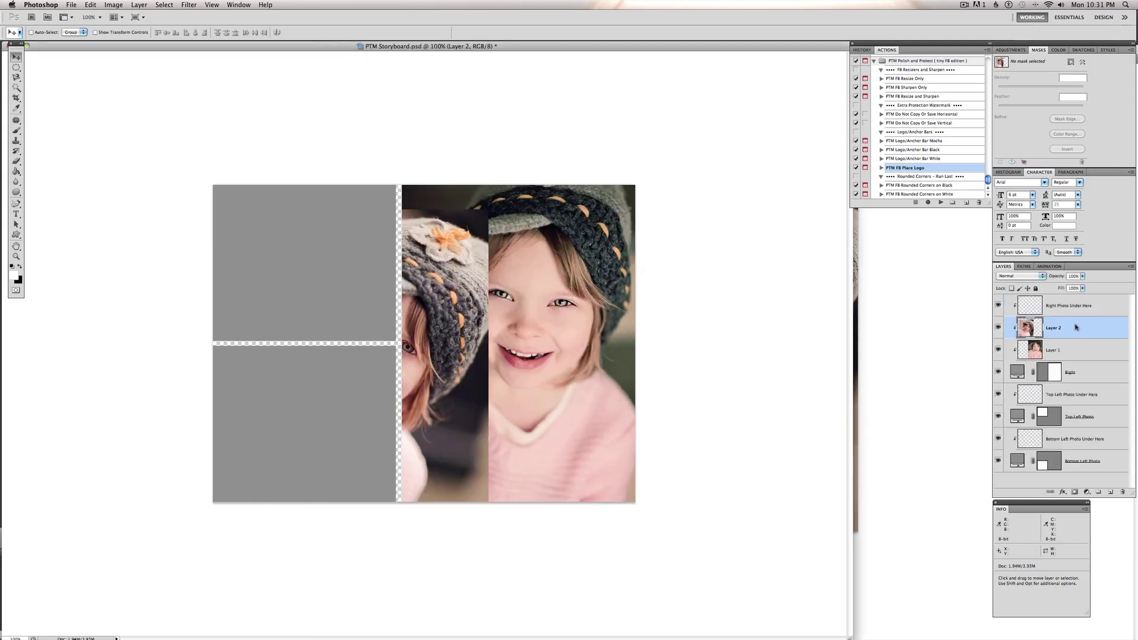
left_click_drag(1075, 326, 1073, 403)
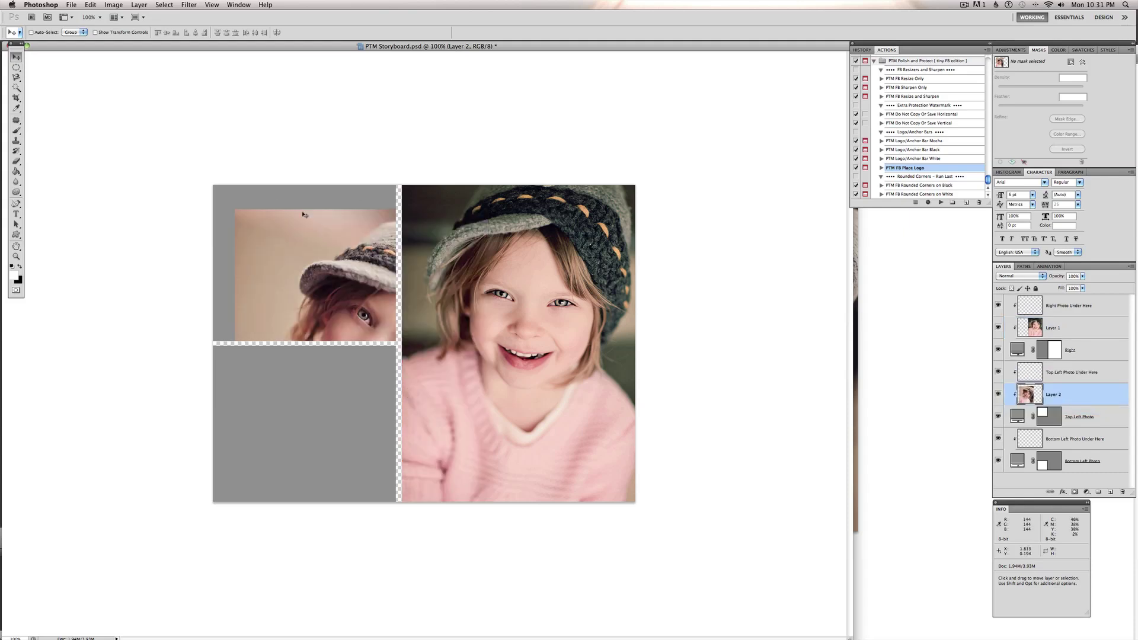
left_click_drag(323, 255, 250, 181)
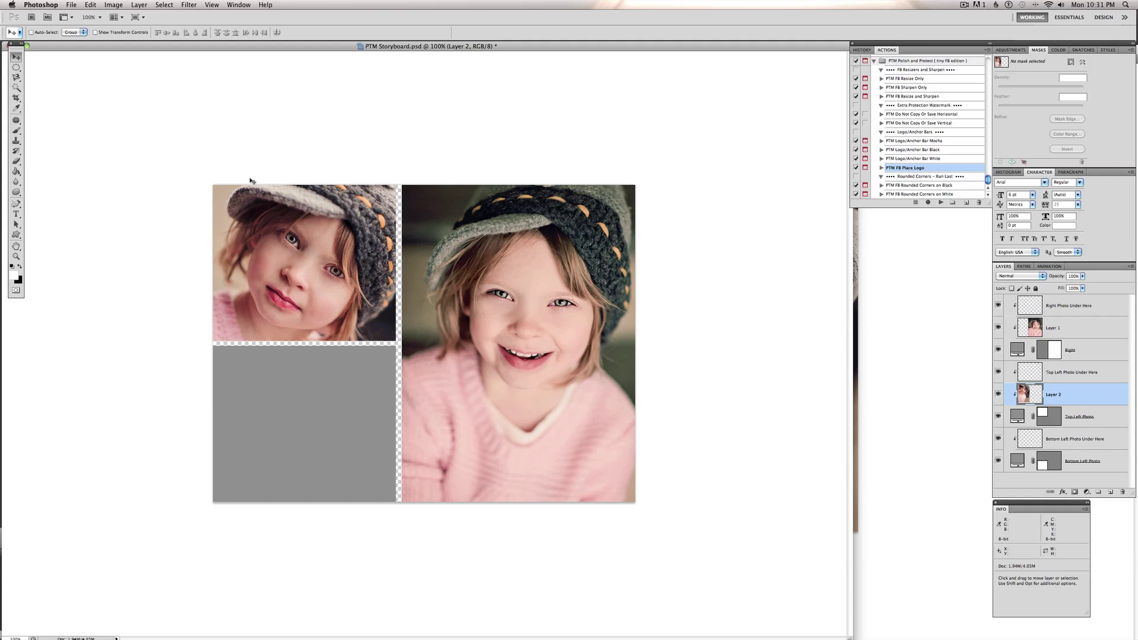
Step: Scale the second photo to about 90% and shift it up within the top-left frame
key("super+t")
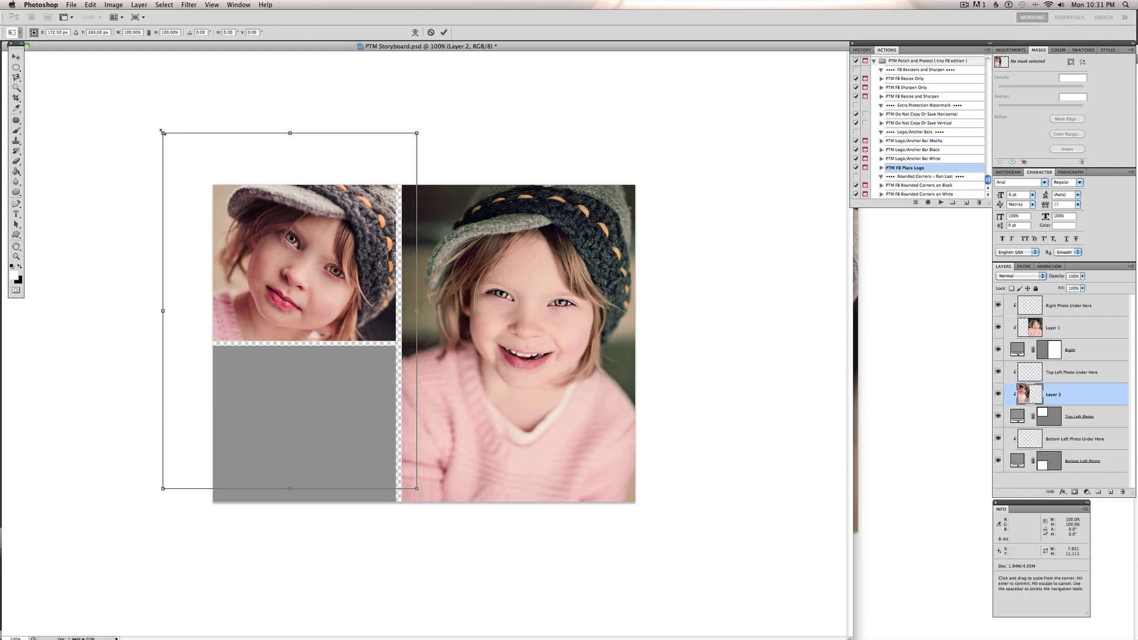
left_click_drag(163, 132, 229, 160)
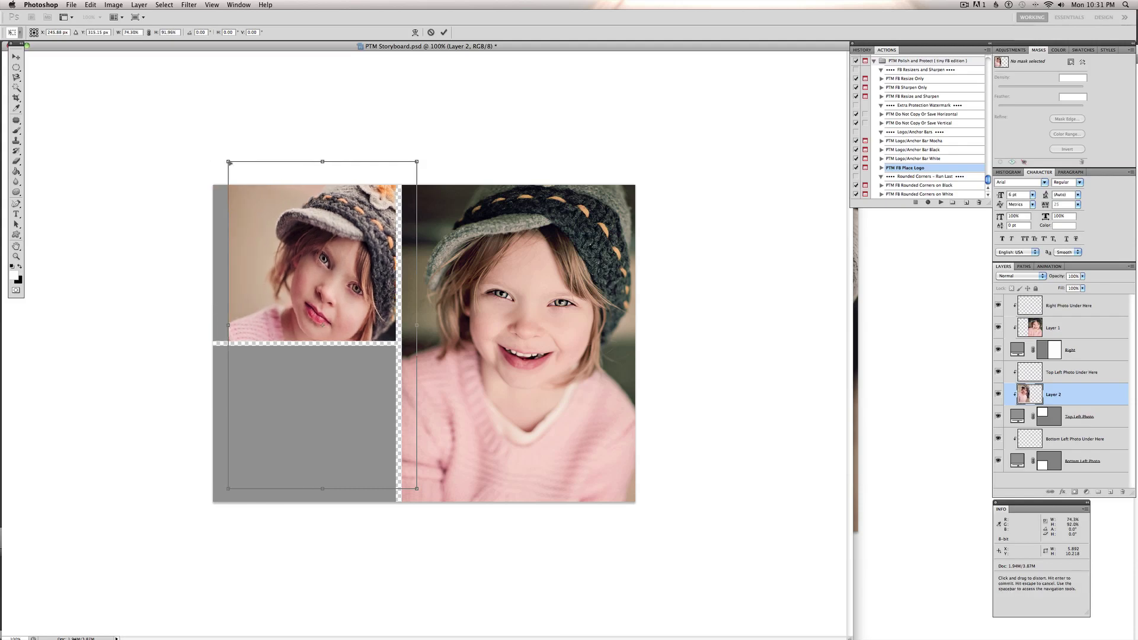
key("Escape")
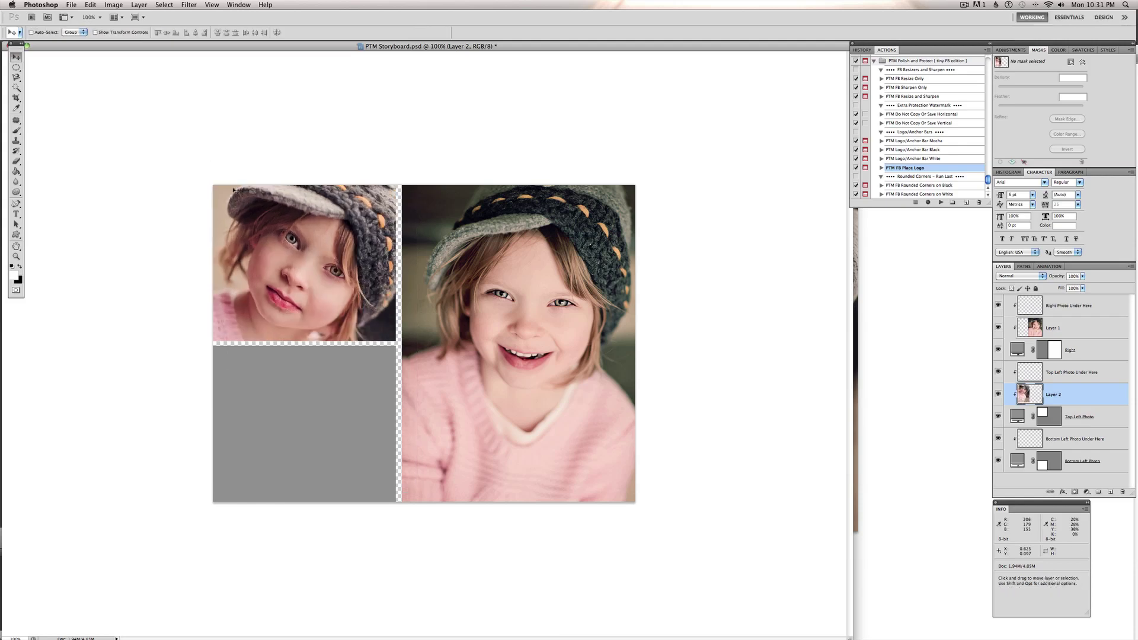
key("ctrl+t")
left_click_drag(164, 135, 191, 171)
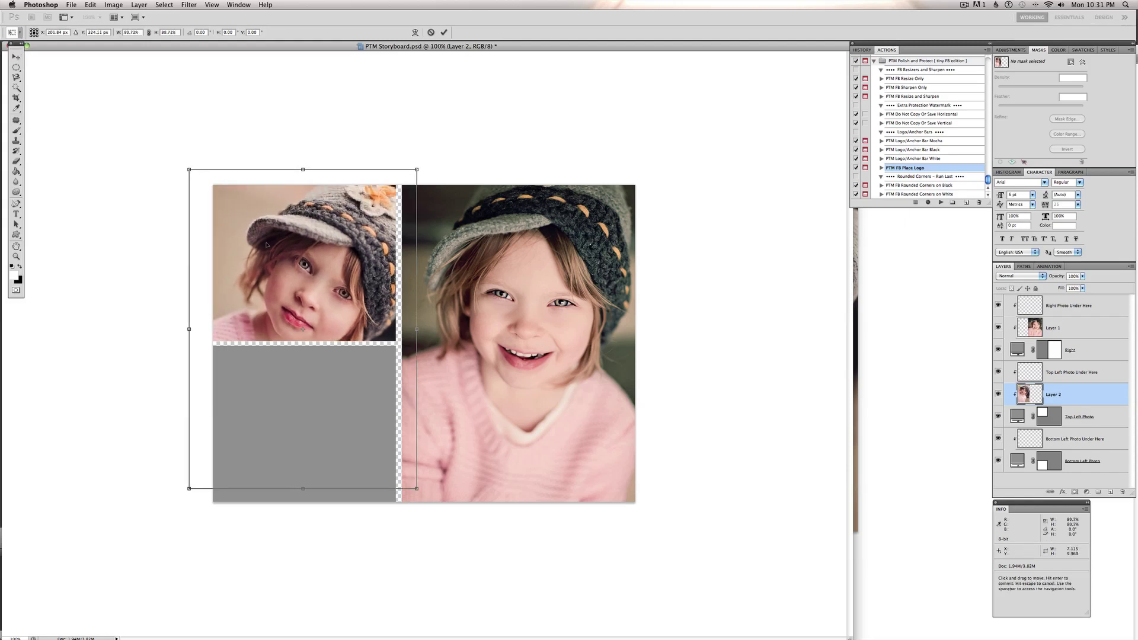
left_click_drag(267, 245, 262, 217)
key("Return")
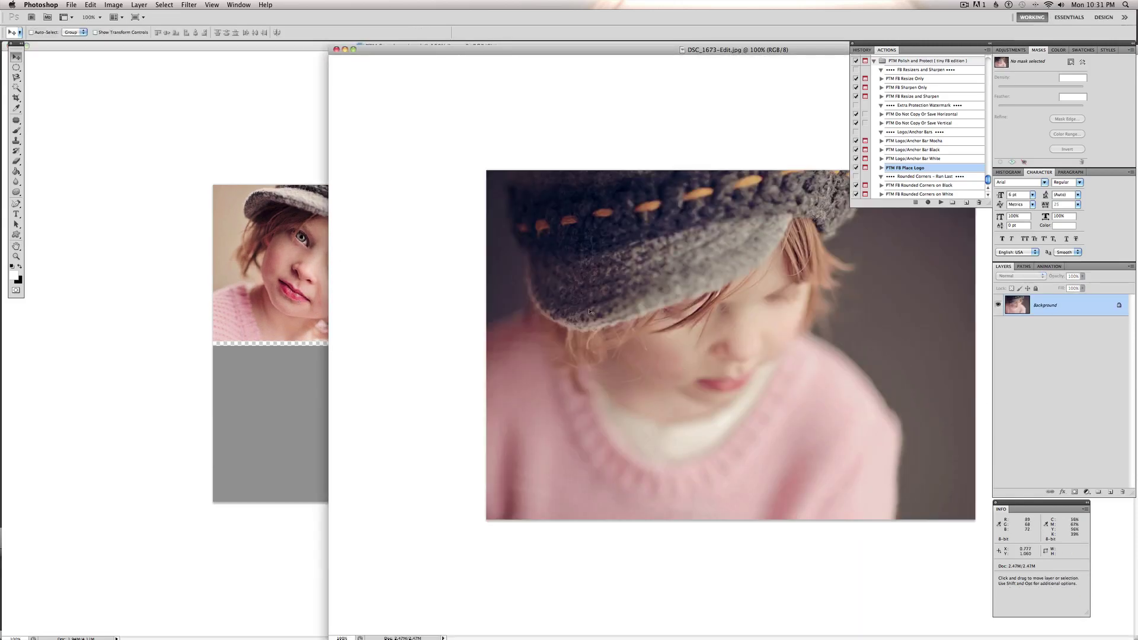
Step: Add the girl-looking-down photo as Layer 3 in the bottom-left frame, scaled to about 50%
left_click_drag(589, 311, 294, 368)
left_click_drag(1070, 394, 1070, 473)
key("super+t")
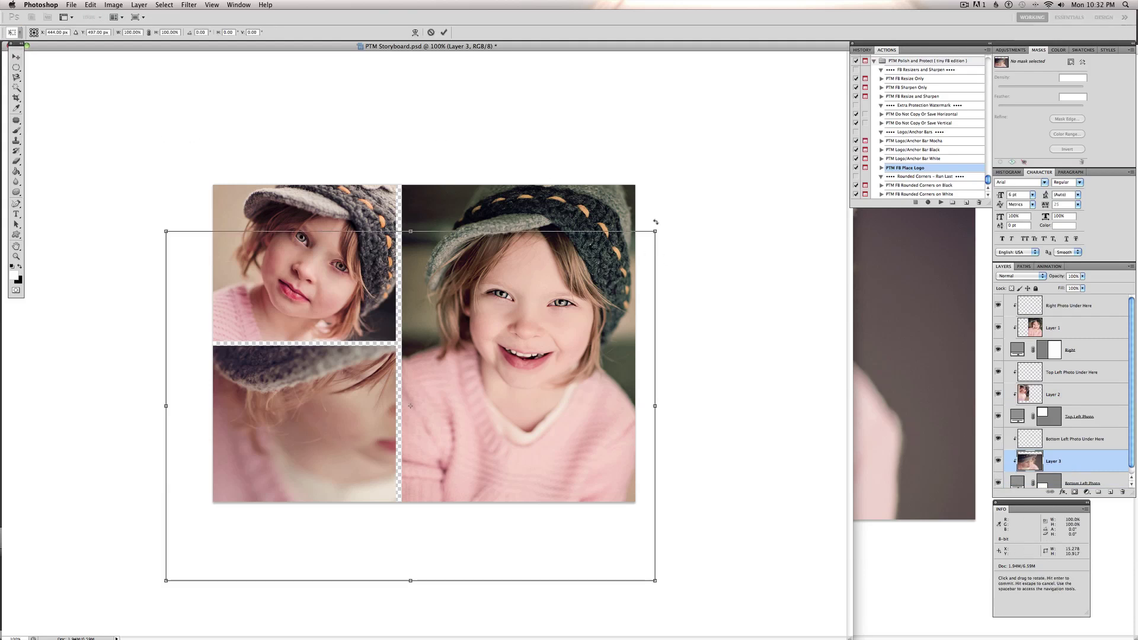
left_click_drag(656, 232, 404, 362)
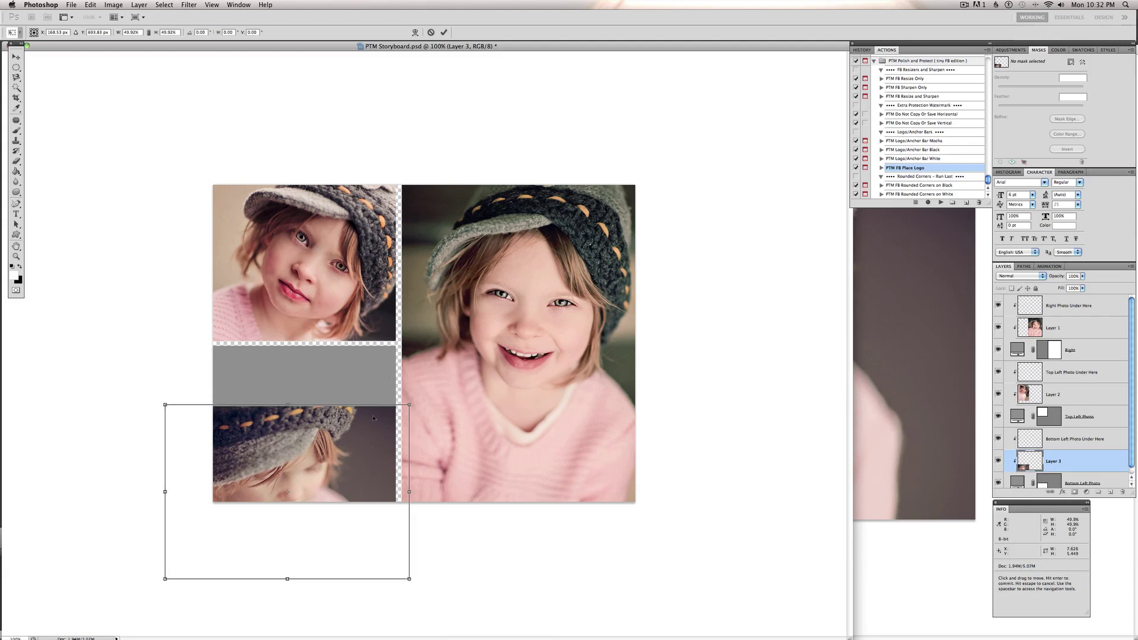
left_click_drag(366, 433, 405, 368)
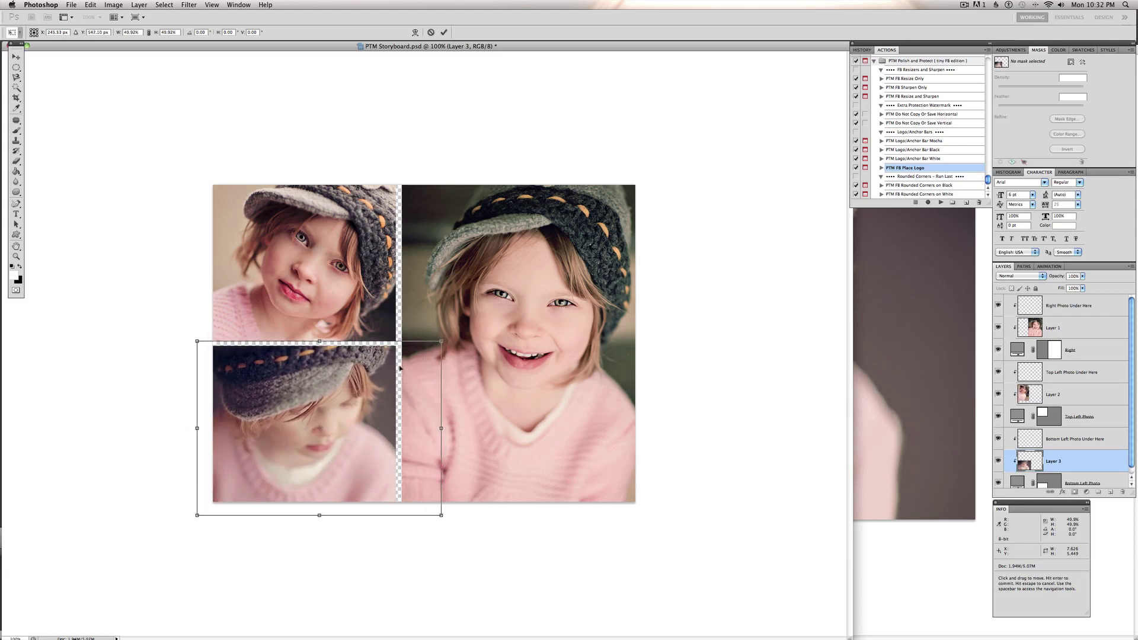
left_click_drag(400, 368, 397, 368)
key("Return")
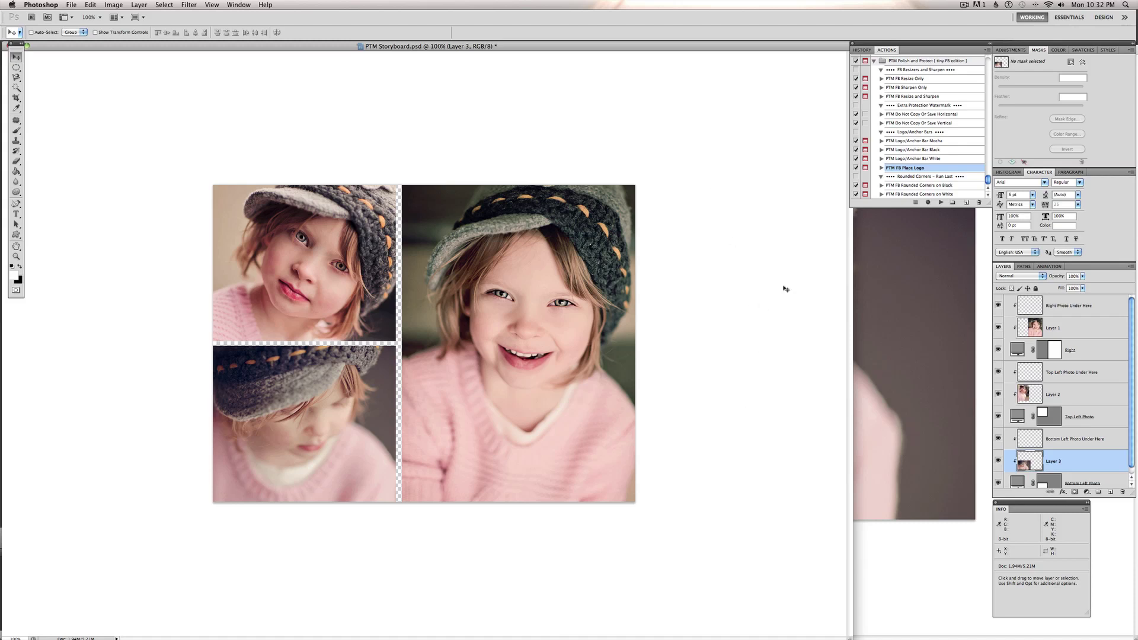
Step: Run the 'PTM FB Resize and Sharpen' action to make a smaller, sharpened storyboard copy
left_click(911, 98)
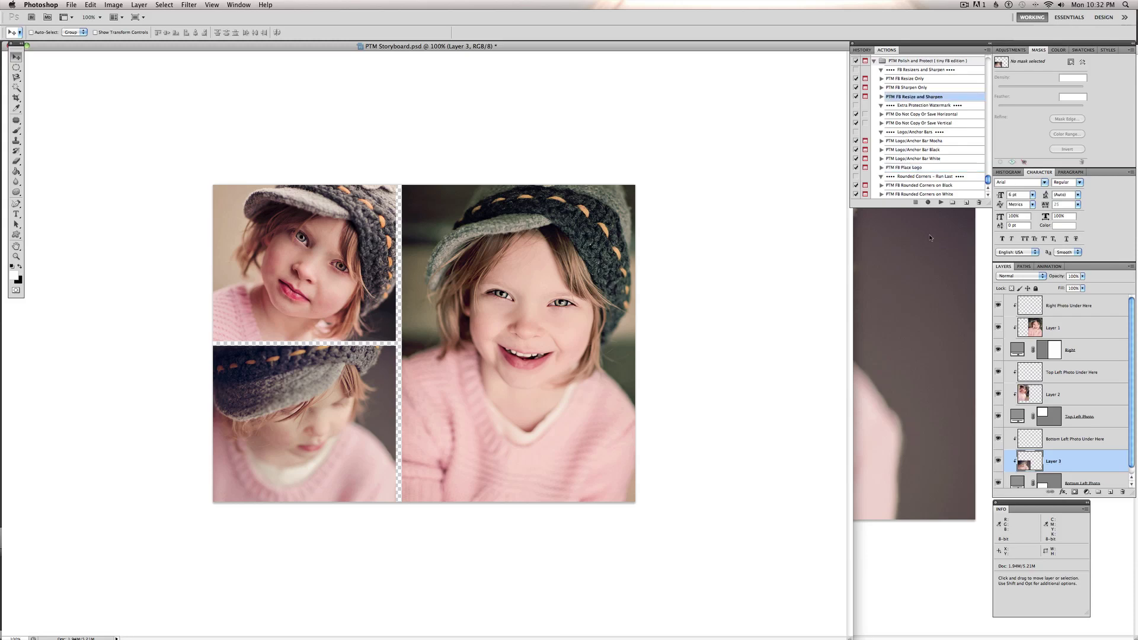
left_click(940, 203)
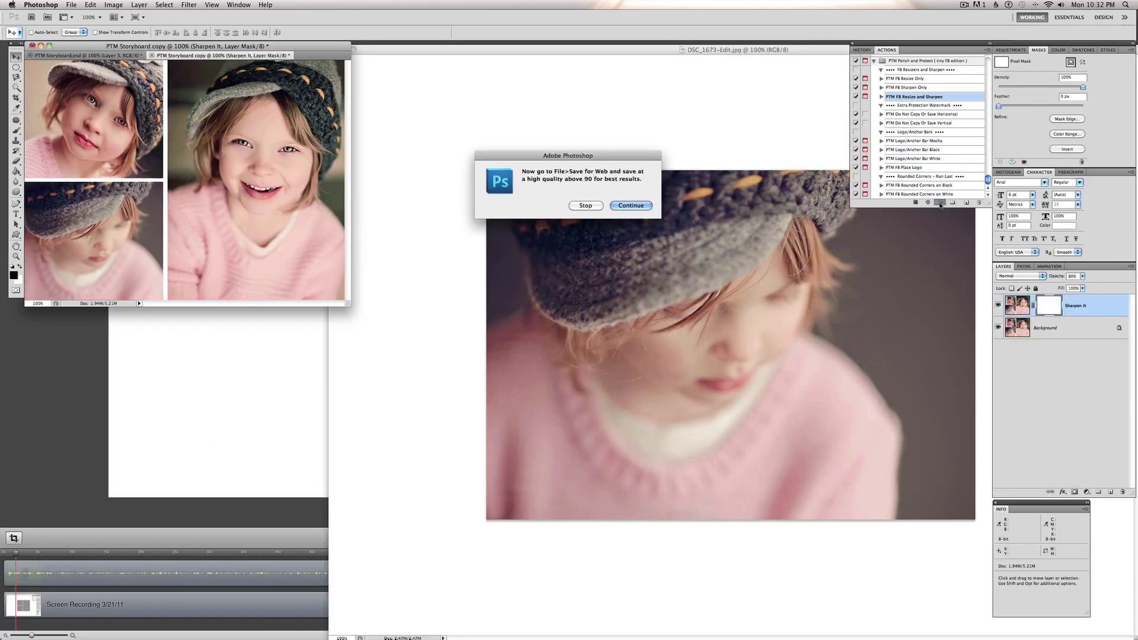
left_click(630, 205)
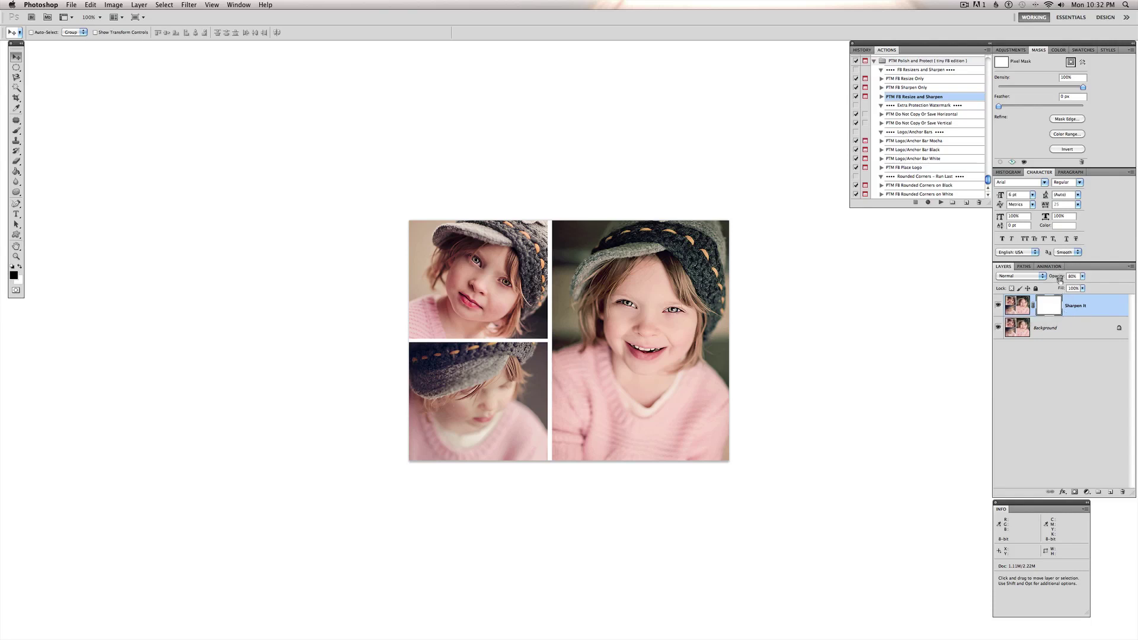
Step: Set Sharpen It opacity to 76% and paint its mask over the girl's eyes with a 79 px brush
left_click_drag(1059, 279, 1060, 280)
key("b")
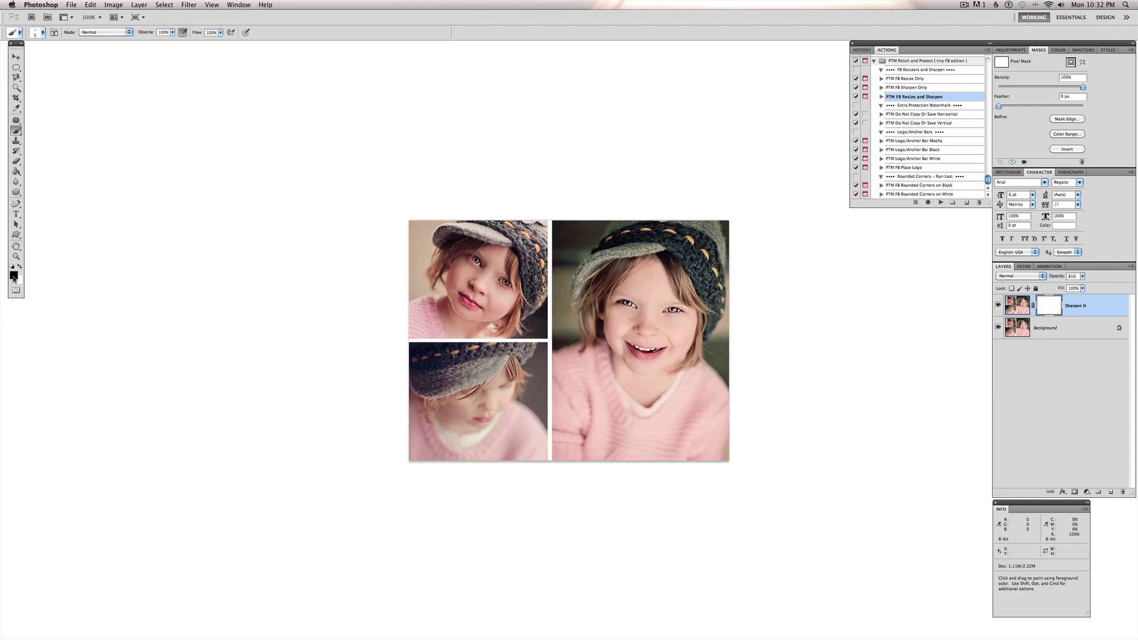
right_click(640, 380)
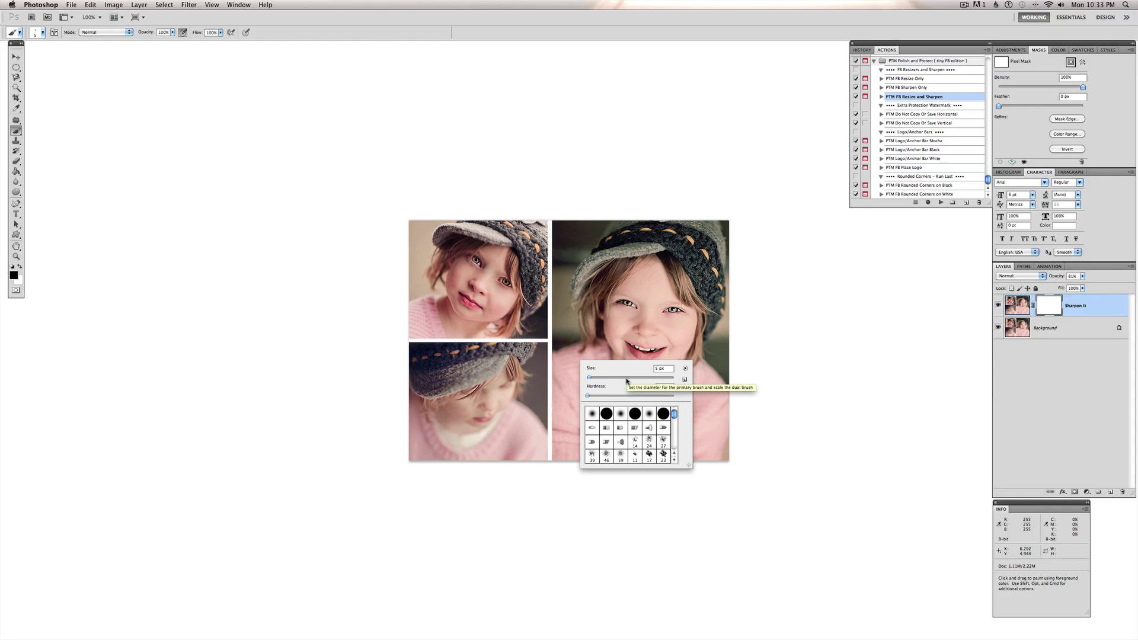
left_click(621, 378)
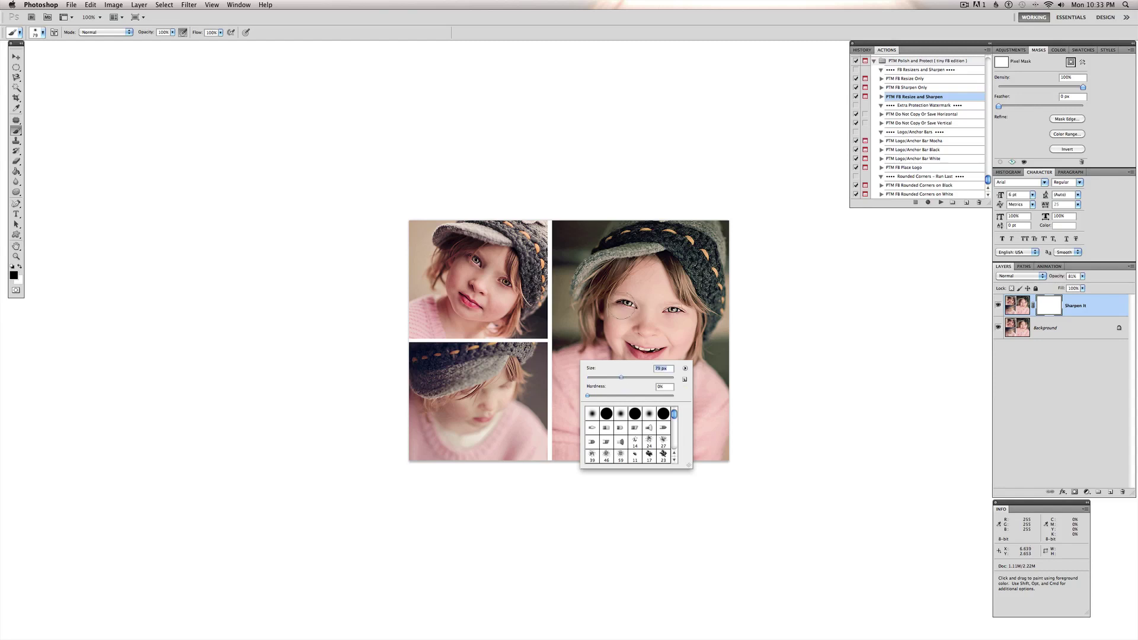
key("Return")
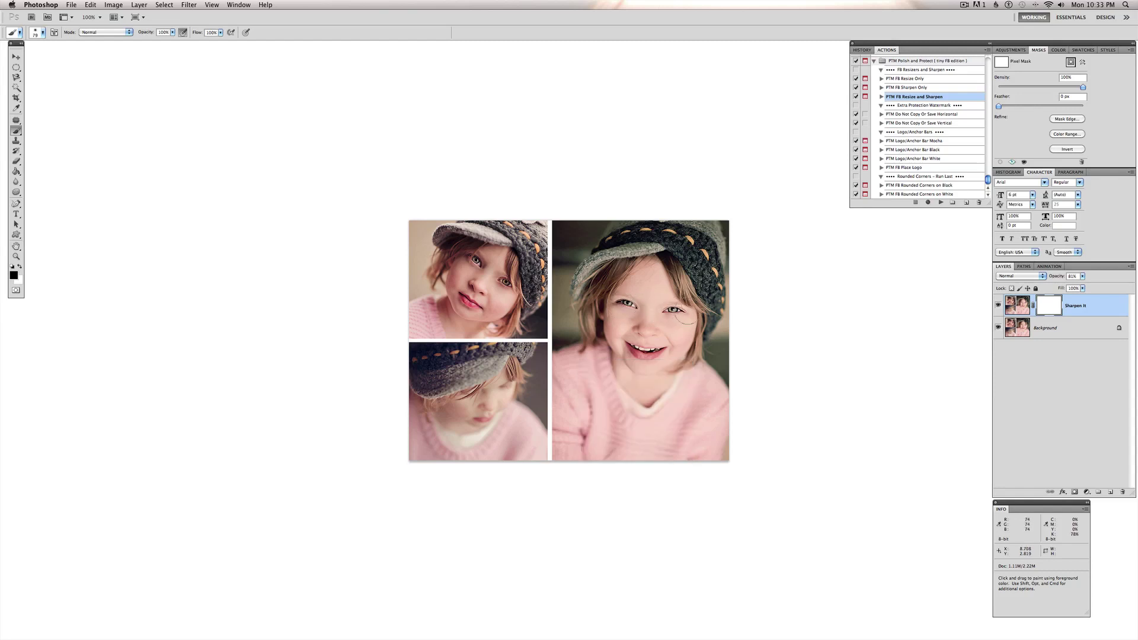
left_click_drag(685, 319, 617, 308)
mouse_move(508, 304)
left_mouse_down()
mouse_move(492, 332)
mouse_move(474, 314)
left_mouse_up()
key("bracketleft")
key("bracketleft")
key("bracketleft")
key("bracketleft")
key("bracketright")
key("bracketright")
key("bracketright")
key("bracketright")
key("bracketright")
key("bracketright")
key("bracketright")
key("bracketright")
key("bracketright")
key("bracketright")
Step: Preview Save for Web & Devices with quality lowered from 97 to 88, then cancel without saving
left_click(72, 4)
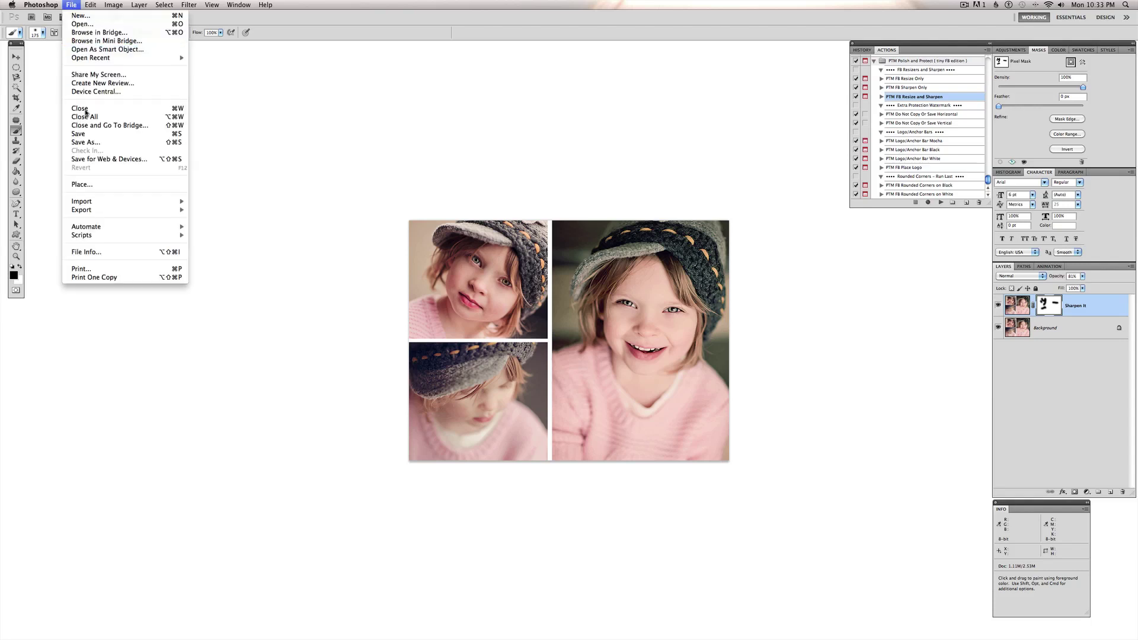
left_click(89, 160)
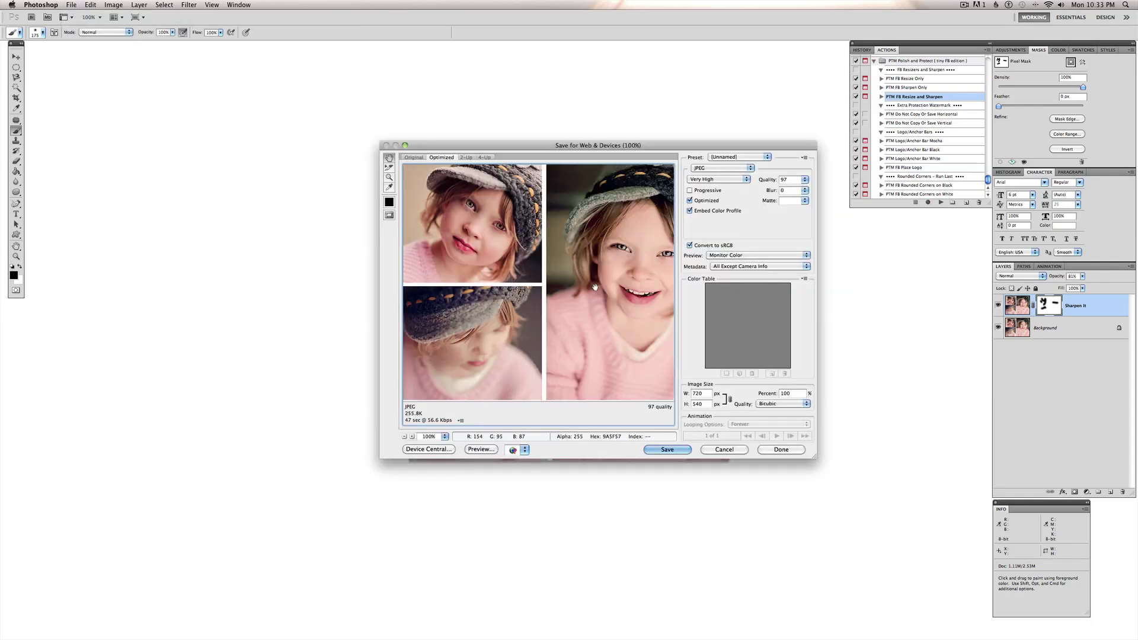
left_click_drag(774, 182, 769, 182)
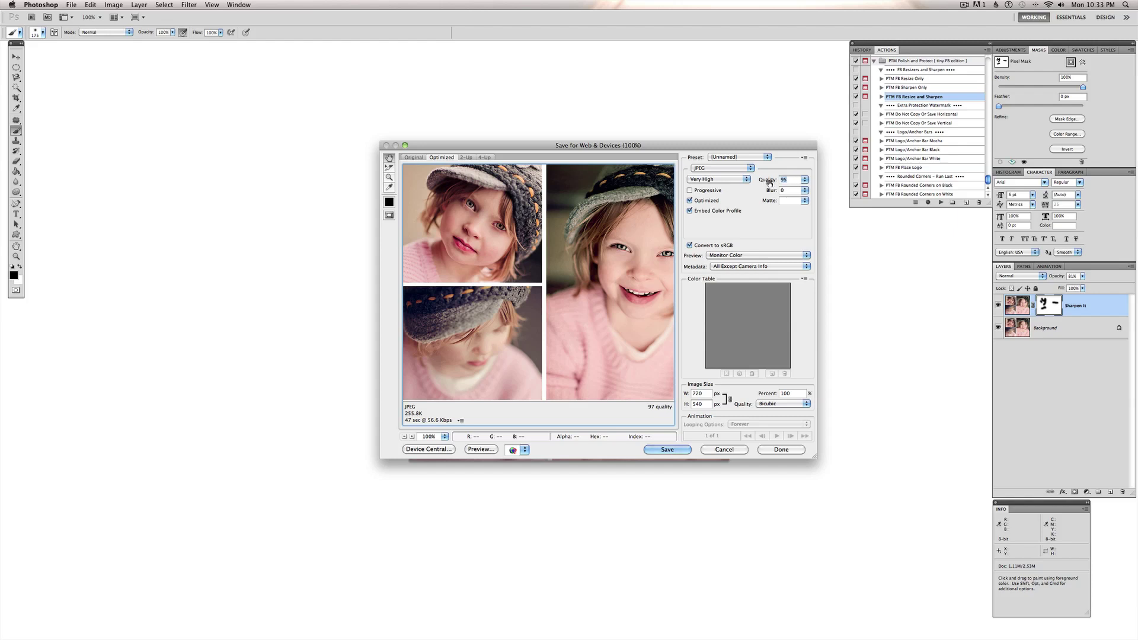
left_click(723, 448)
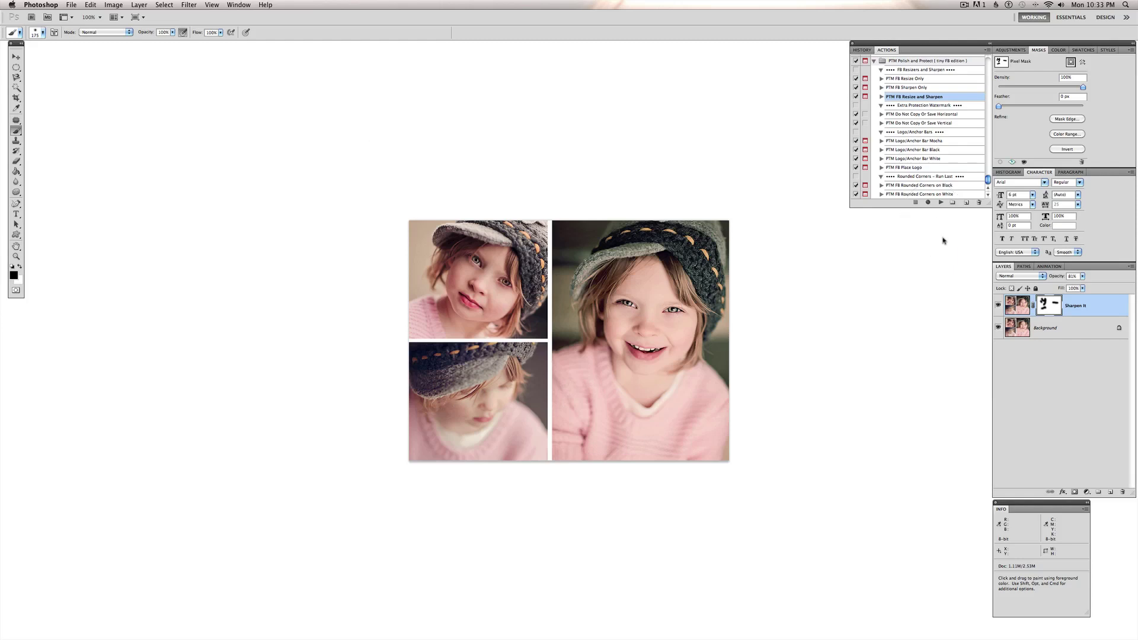
key("v")
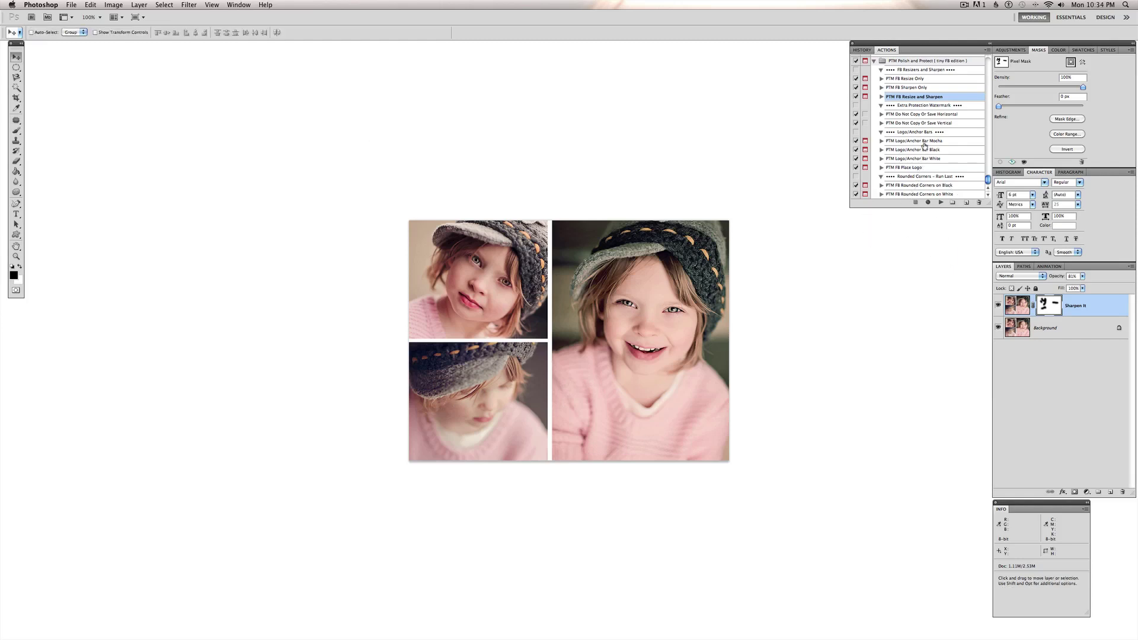
Step: Run the 'Do Not Copy Or Save Horizontal' action and delete its watermark text layer
left_click(918, 116)
left_click(940, 203)
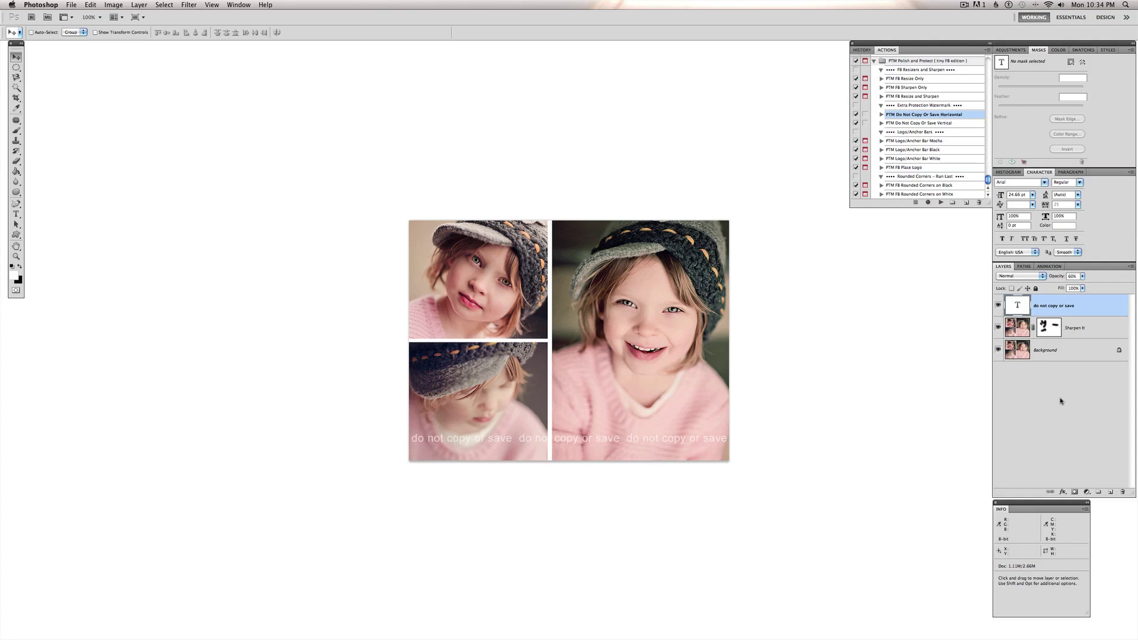
key("Delete")
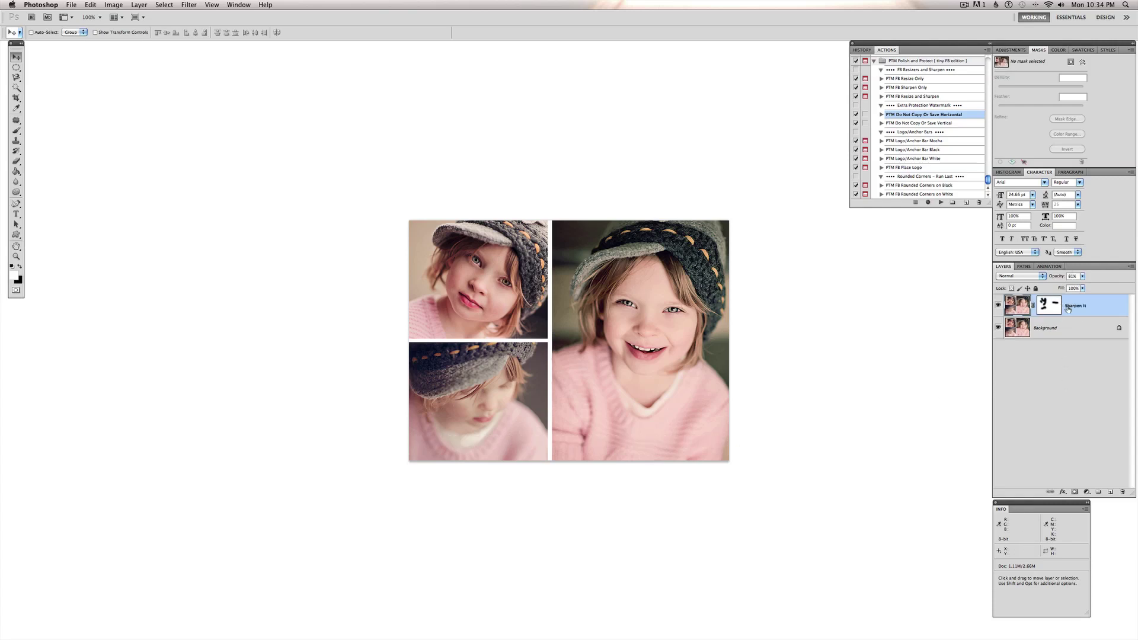
Step: Run the 'Logo/Anchor Bar Mocha' action to add the mocha bar and flatten the image
left_click(938, 142)
left_click(940, 203)
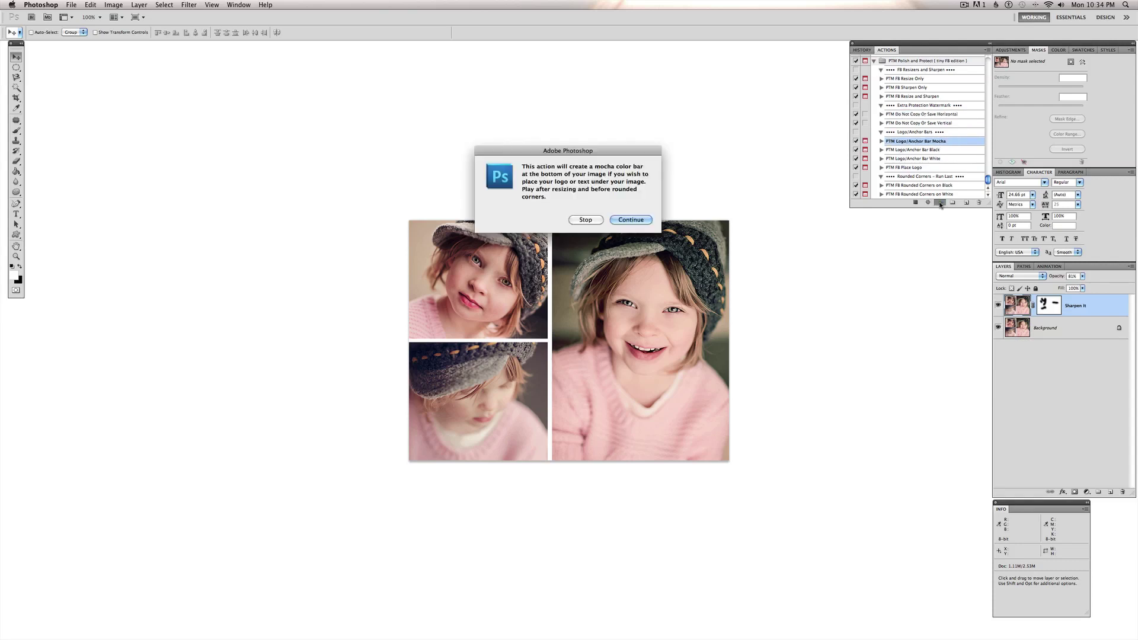
left_click(631, 220)
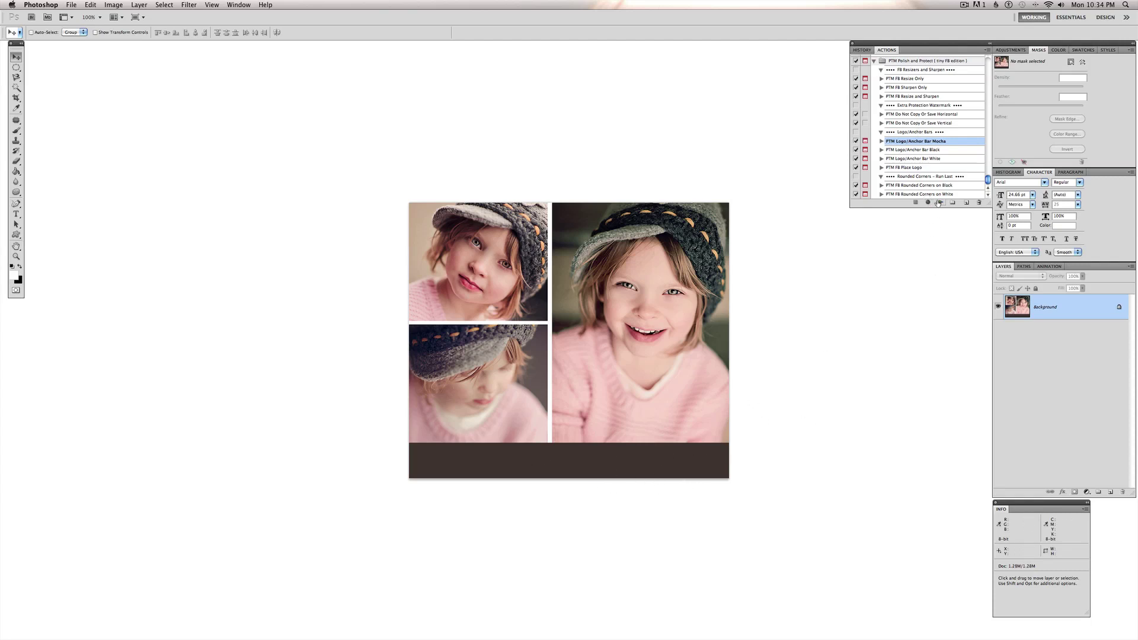
Step: Run 'PTM FB Place Logo' and place PTM_Logo.png from the Desktop onto the storyboard
left_click(925, 168)
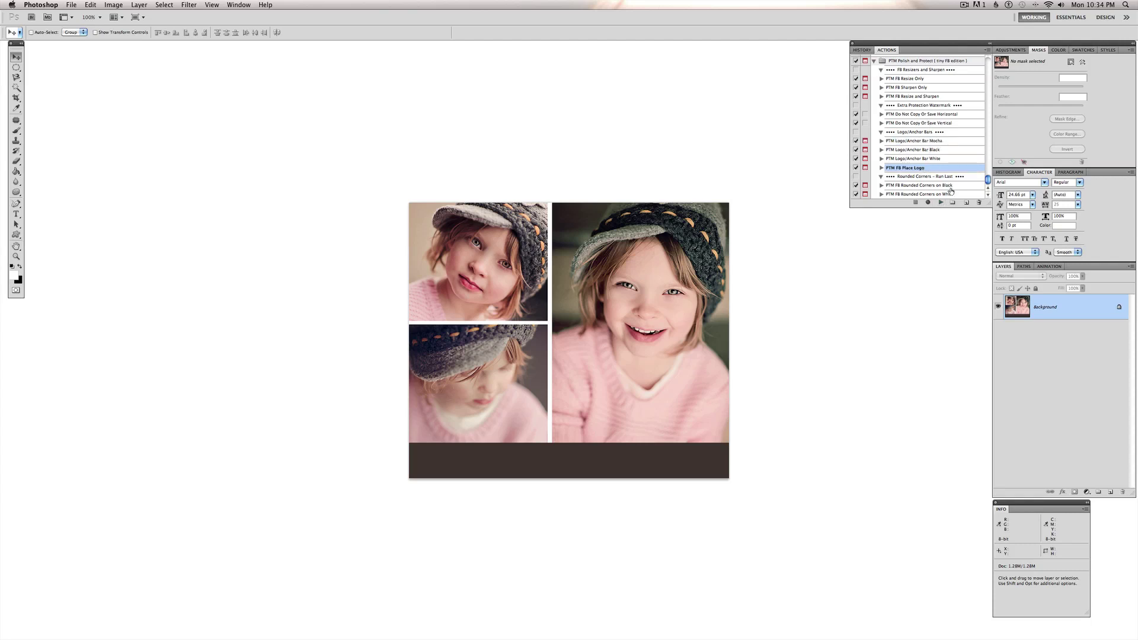
left_click(941, 202)
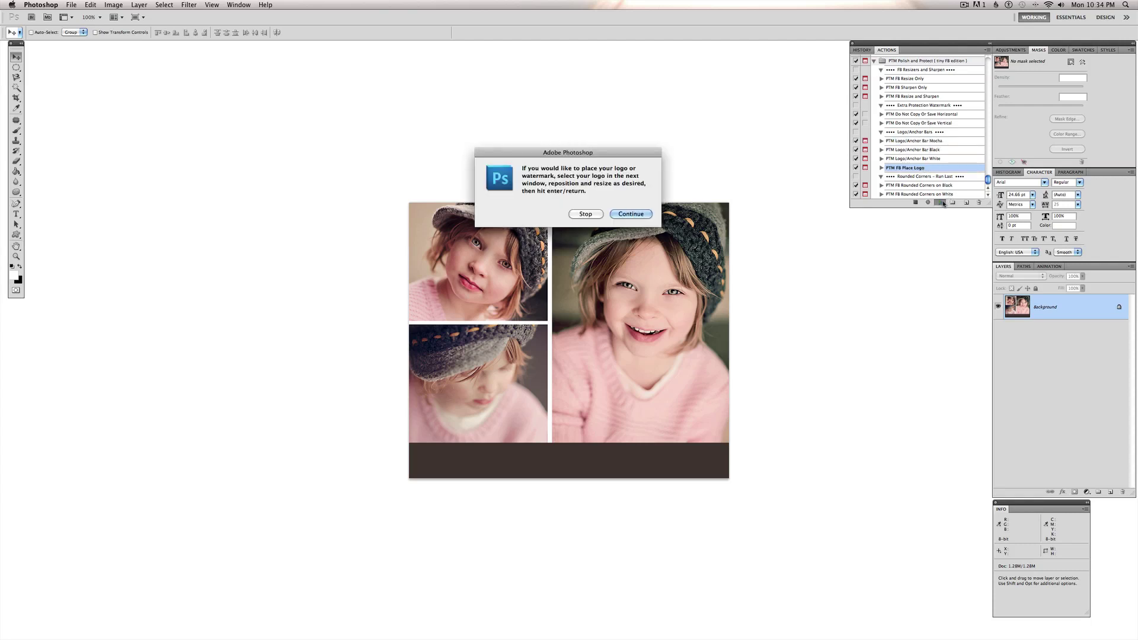
left_click(633, 214)
left_click(314, 133)
left_click(383, 135)
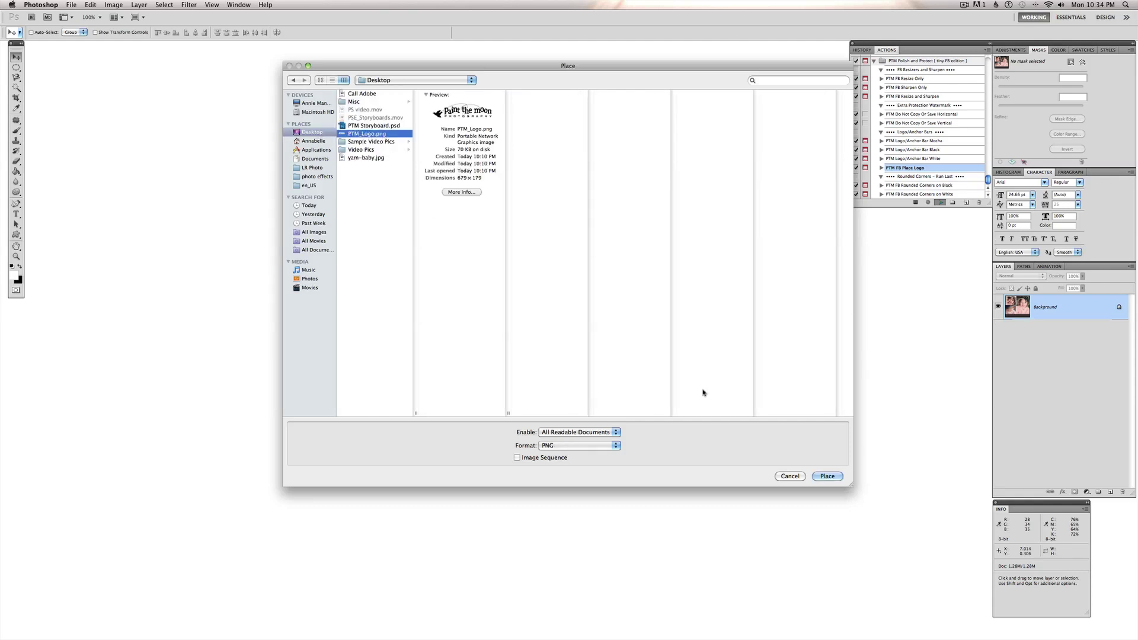
left_click(820, 475)
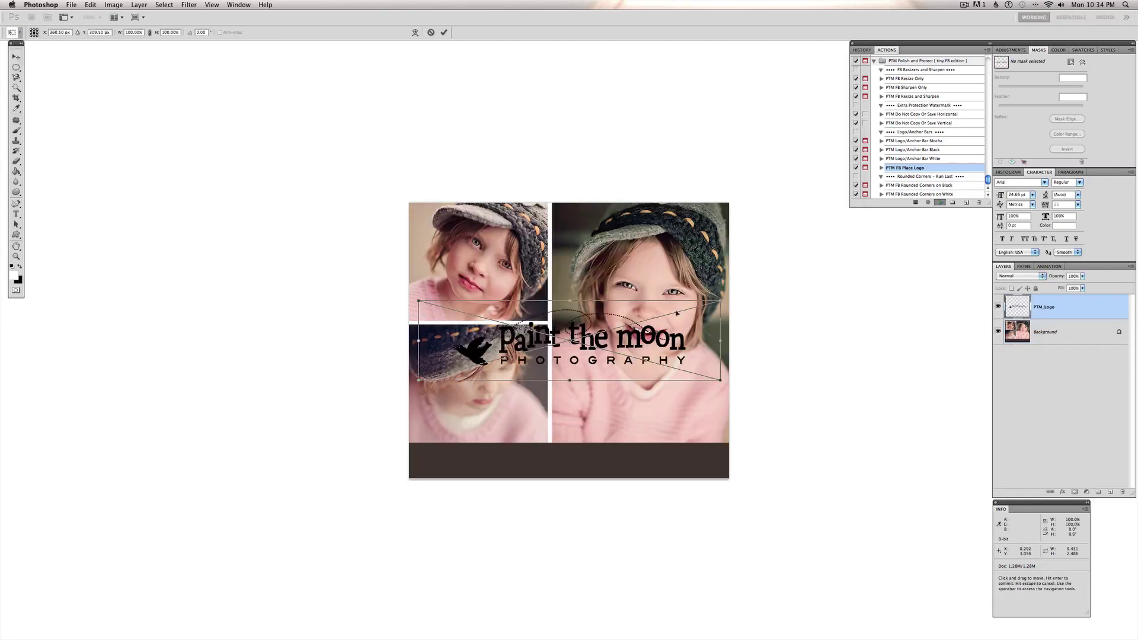
Step: Shrink the logo and fit it into the right end of the mocha bar
left_click_drag(717, 302, 699, 458)
key("Left")
key("Left")
key("Left")
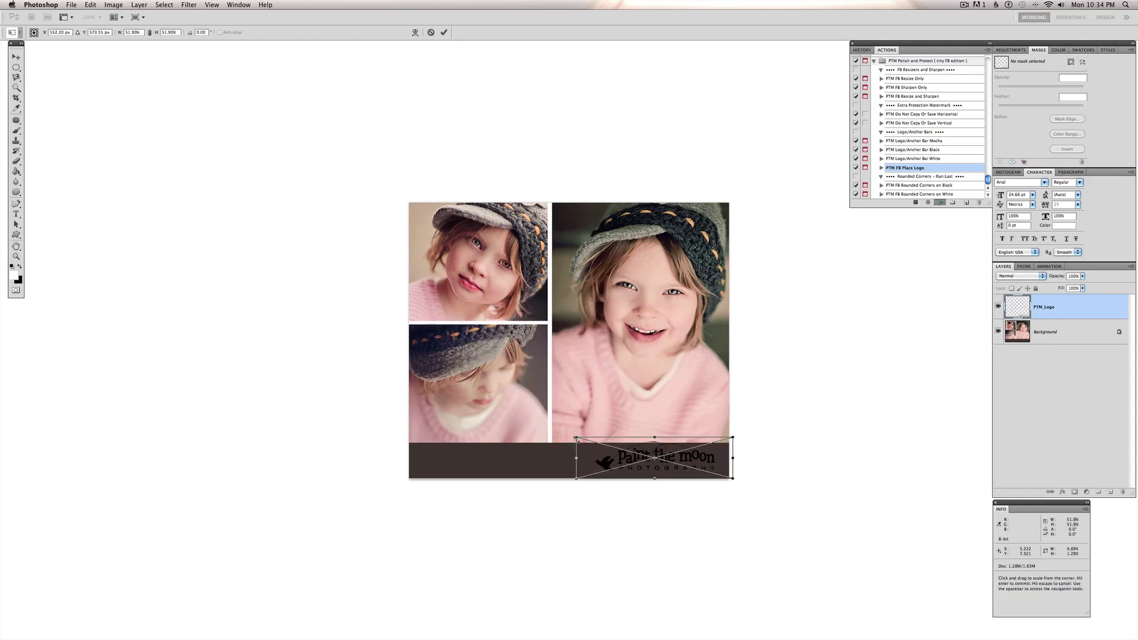
left_click_drag(576, 438, 600, 453)
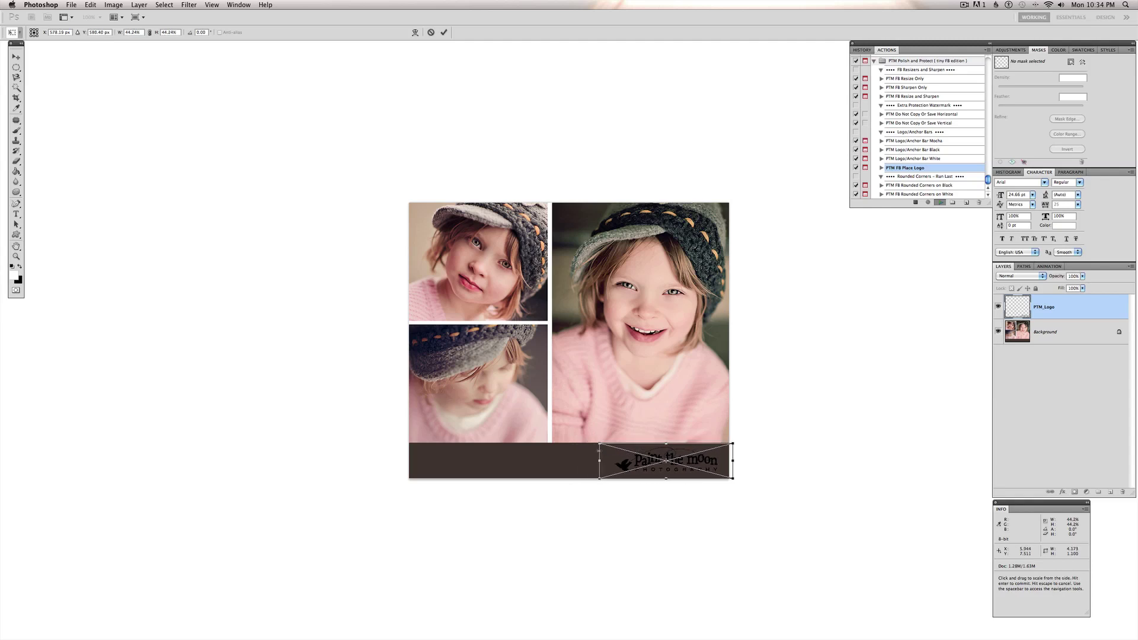
key("Return")
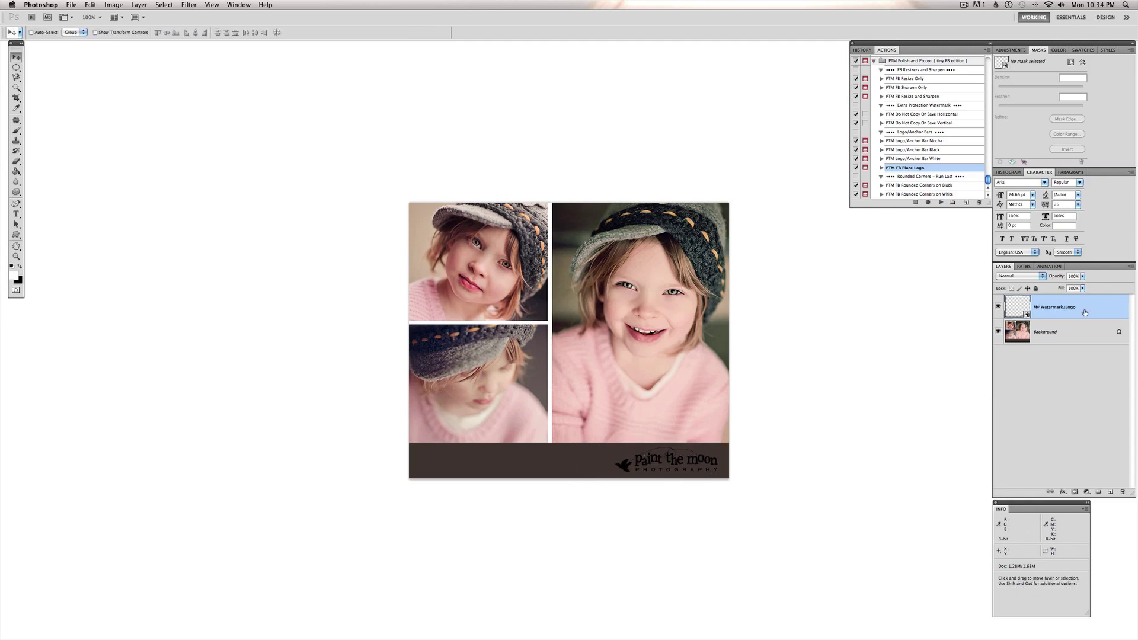
Step: Give the logo layer a white (ffffff) Color Overlay layer style
double_click(1085, 312)
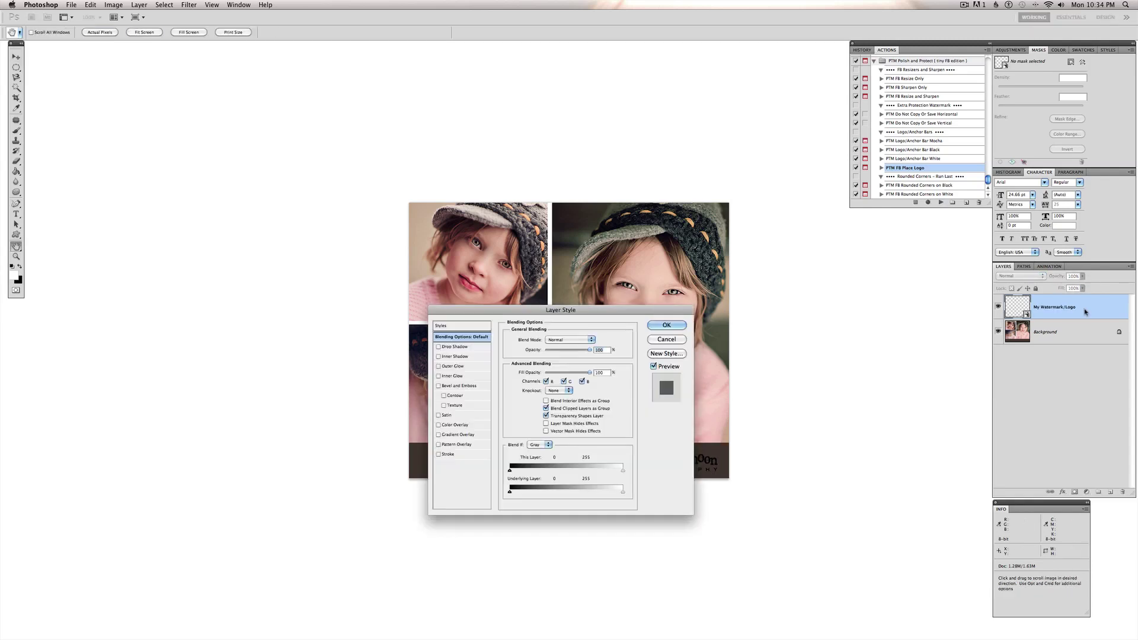
left_click(468, 425)
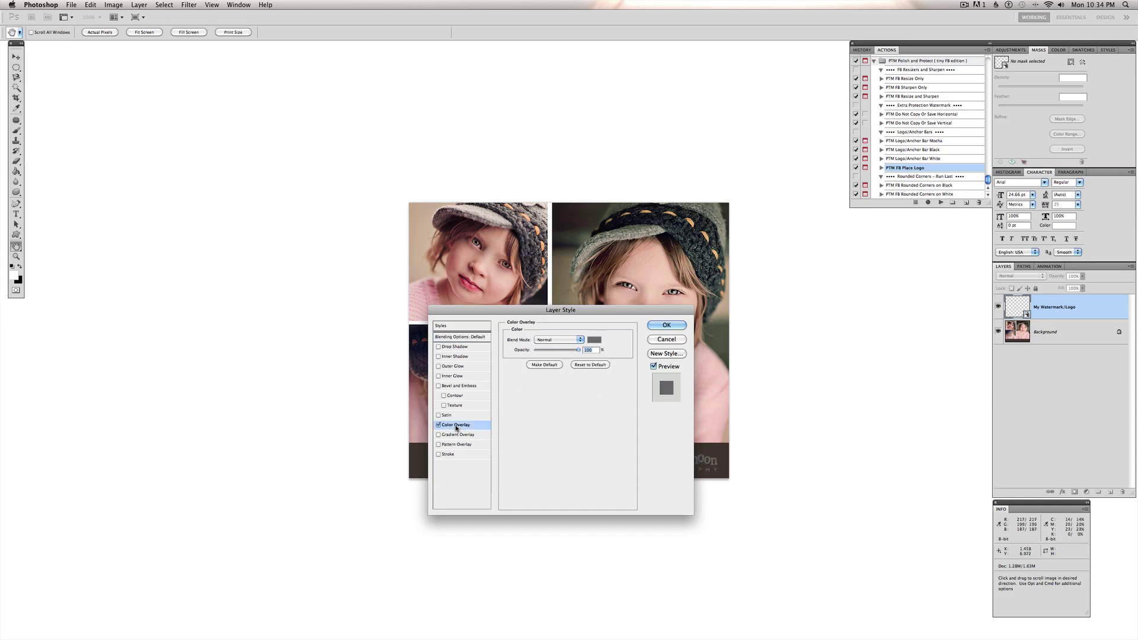
left_click(593, 340)
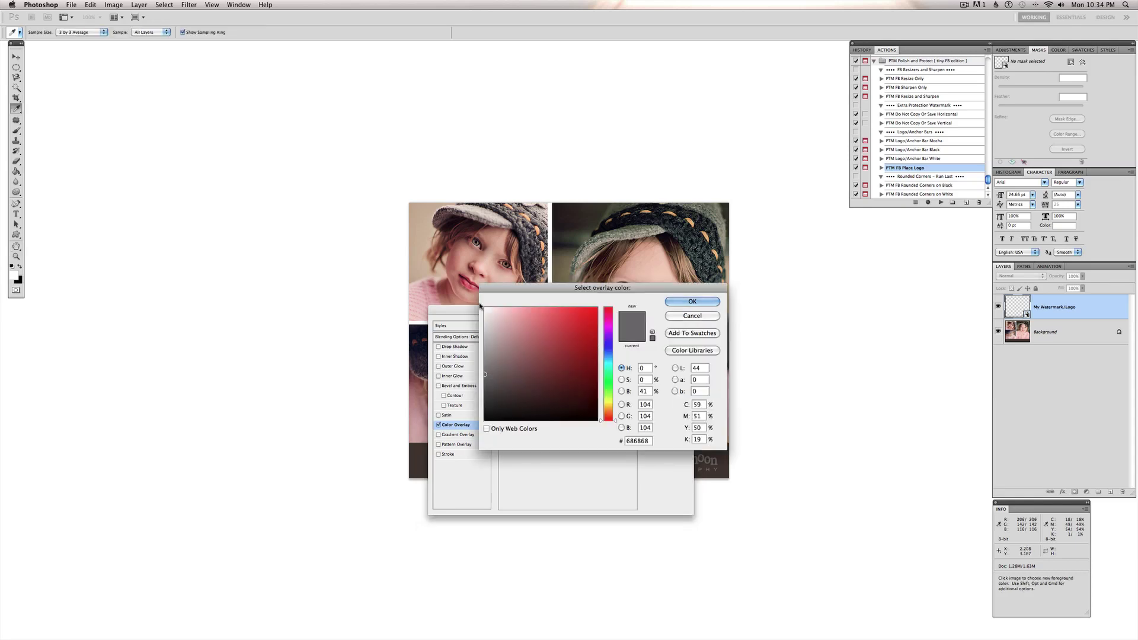
left_click_drag(595, 342, 468, 298)
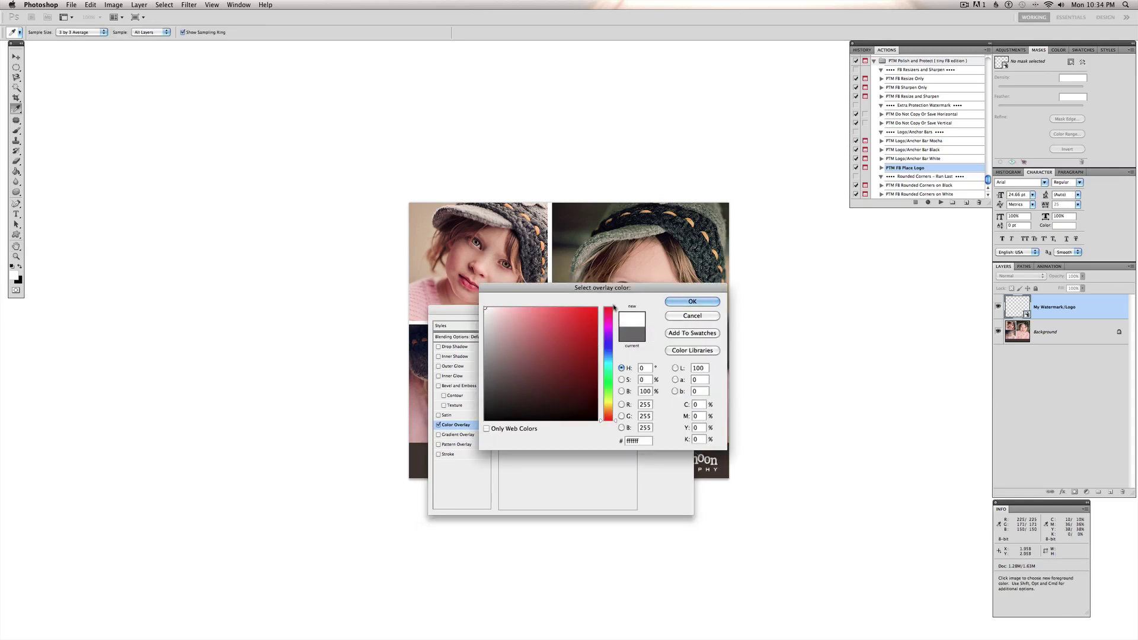
left_click(691, 302)
left_click(667, 325)
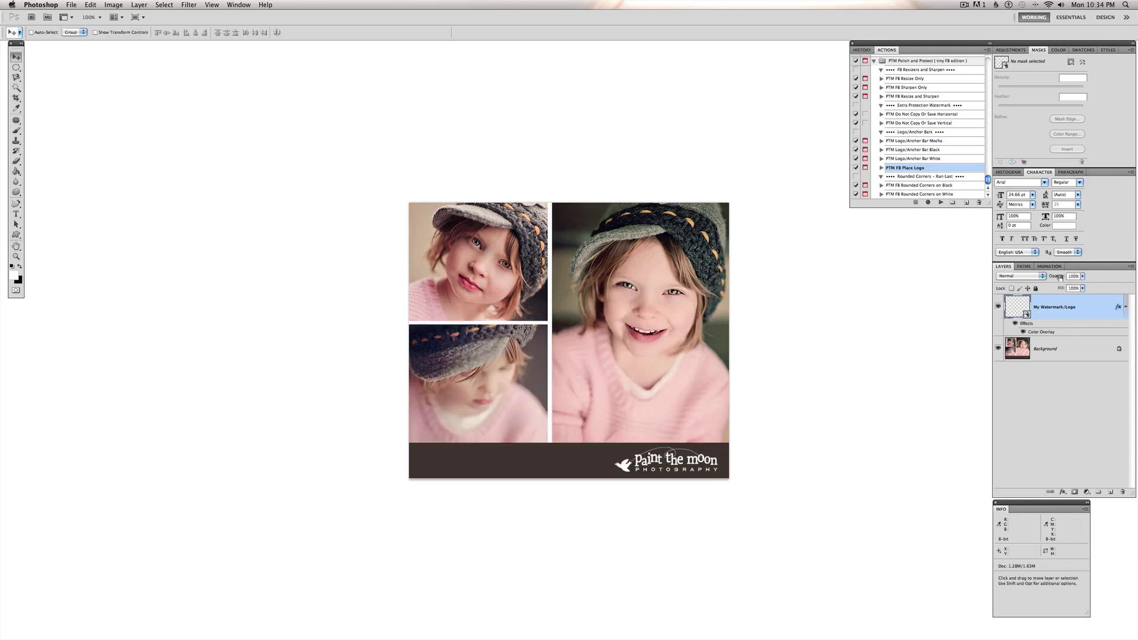
Step: Lower the white logo layer's opacity to about 61%
left_click_drag(1060, 278, 1047, 277)
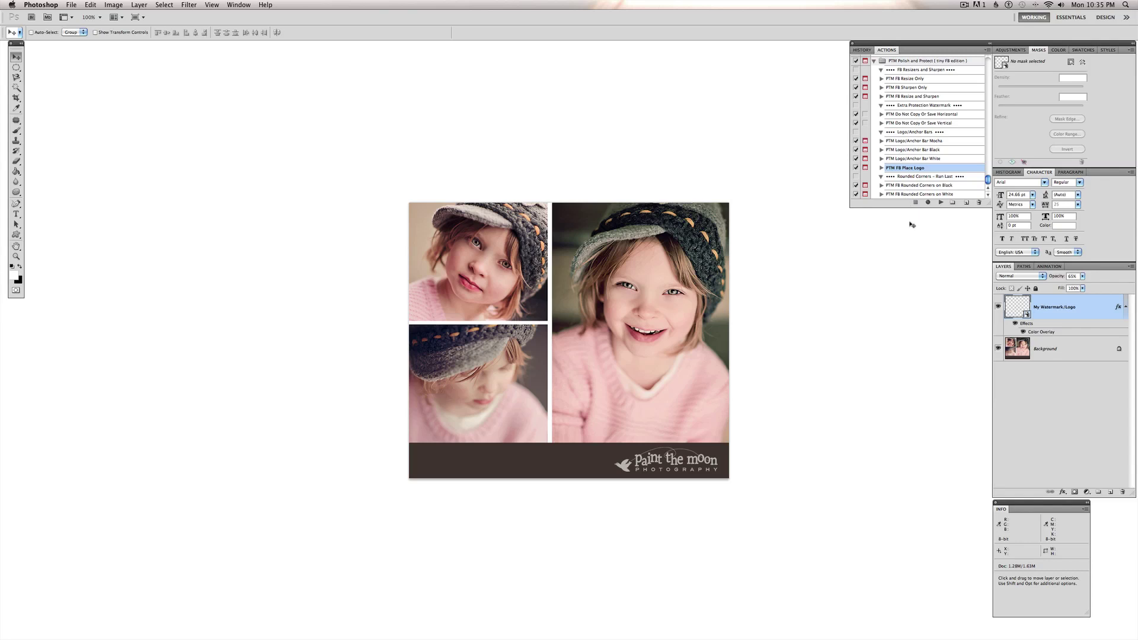
left_click(907, 186)
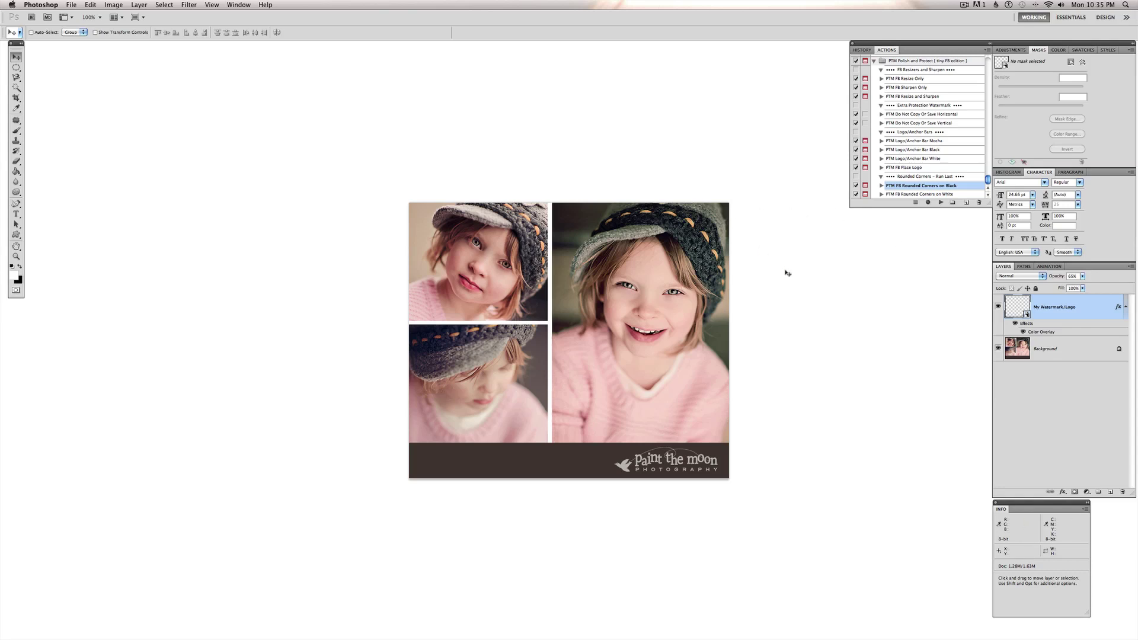
Step: Apply the 'Rounded Corners on Black' action and set the pasteboard surround to black
left_click(941, 203)
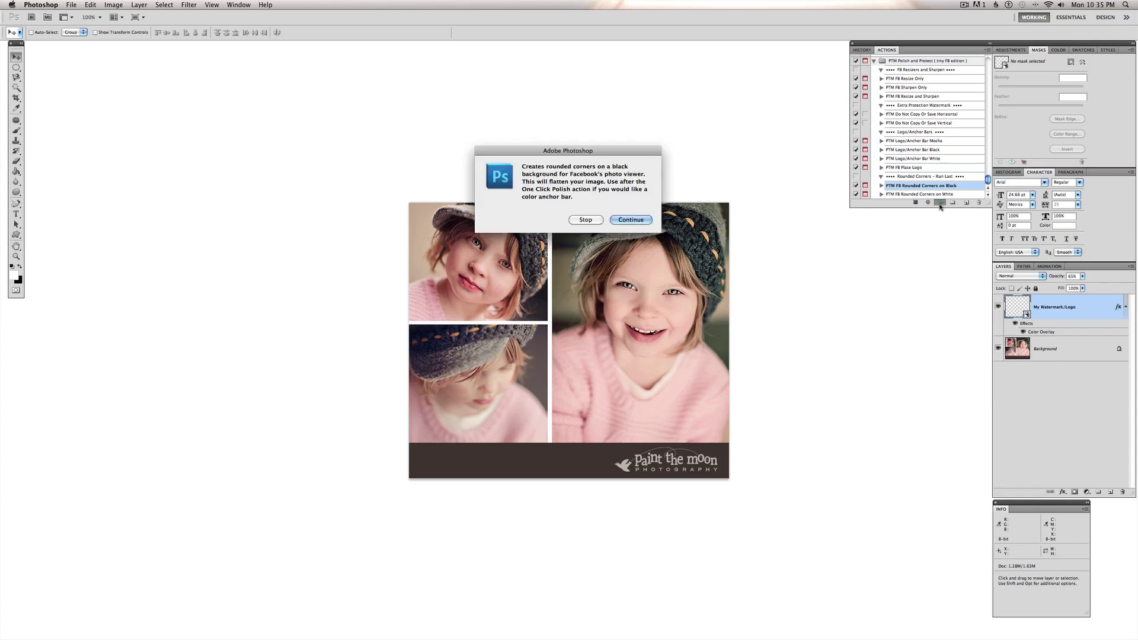
left_click(627, 226)
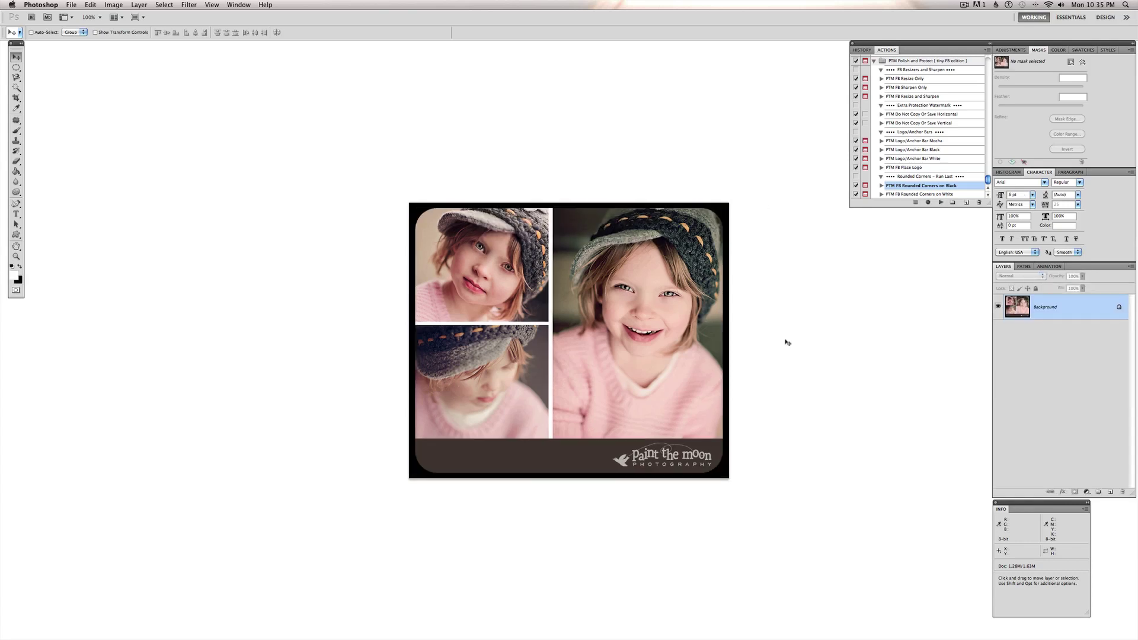
right_click(770, 233)
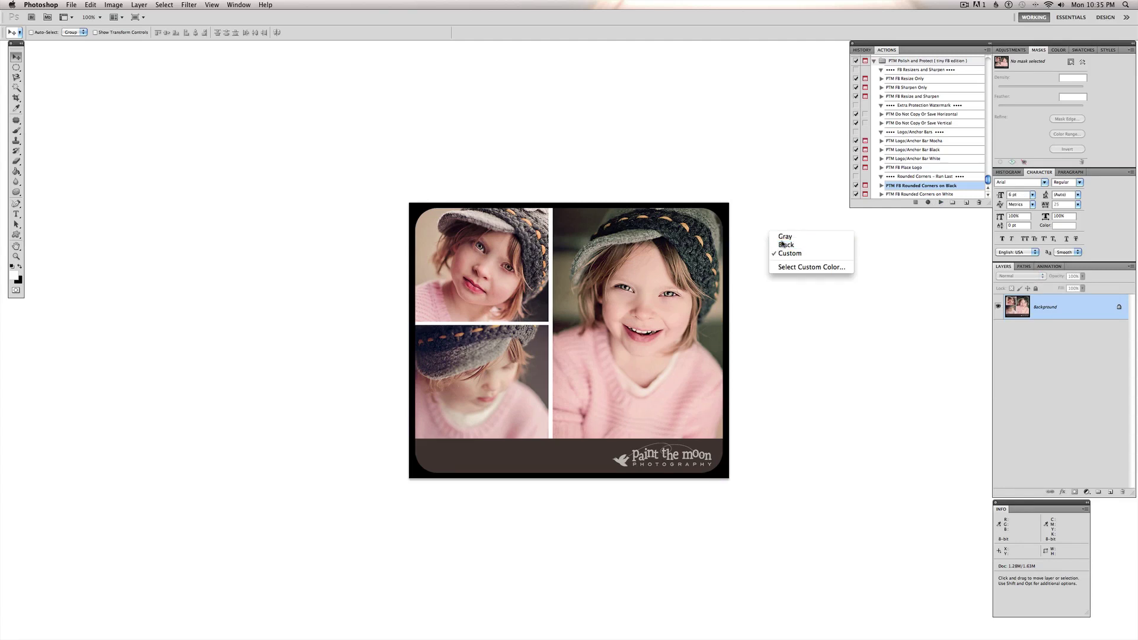
left_click(783, 244)
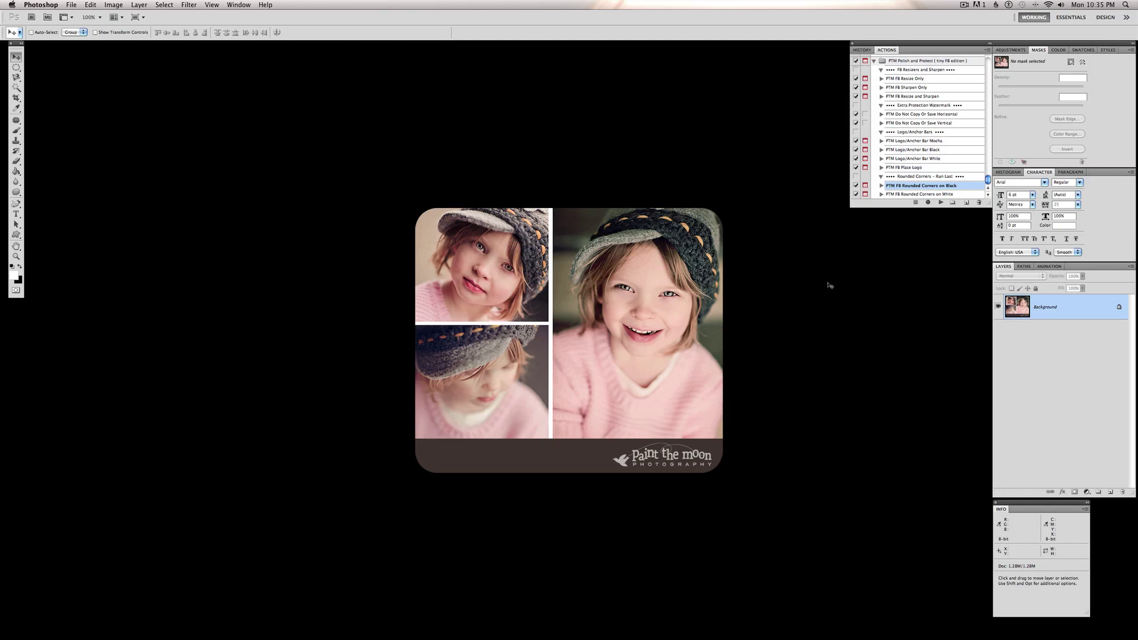
Step: Bring Chrome forward to show the Paint the Moon Photography Facebook page over Photoshop
left_click(1129, 190)
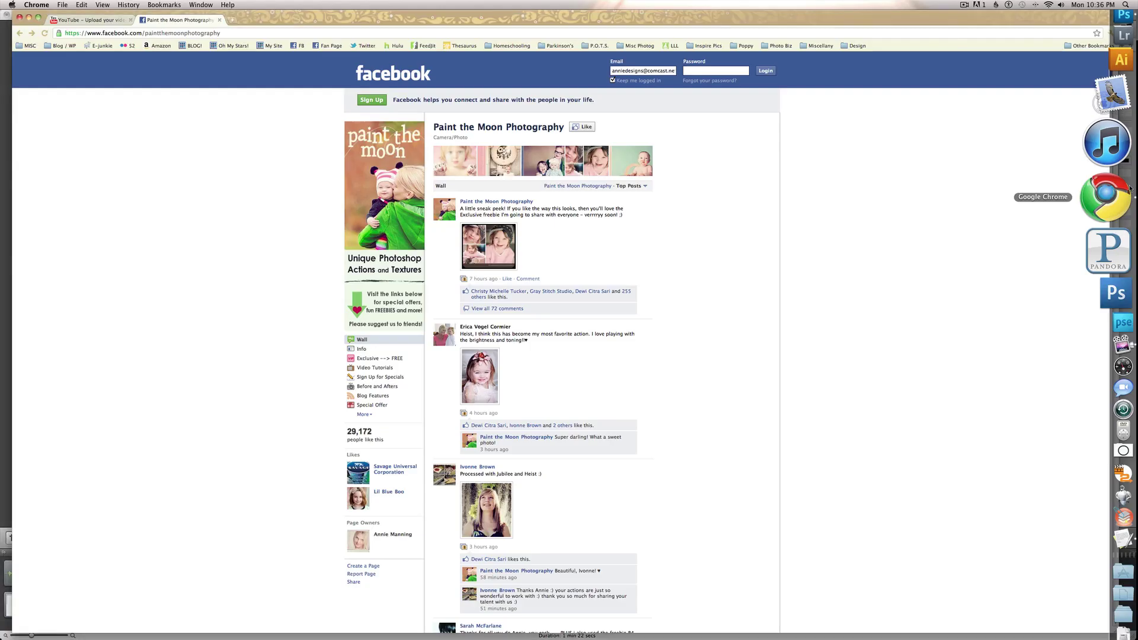